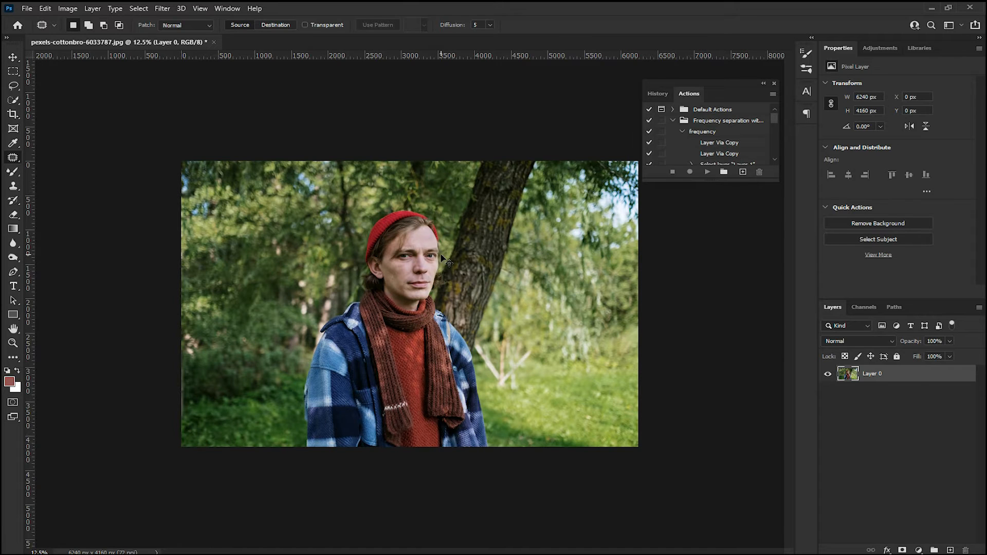
- Open Layer 0 in Select and Mask and automatically select the man as the subject
{"action": "scroll", "coordinate": [442, 258], "scroll_direction": "up", "scroll_amount": 2}
{"action": "scroll", "coordinate": [439, 262], "scroll_direction": "down", "scroll_amount": 1}
{"action": "scroll", "coordinate": [436, 267], "scroll_direction": "down", "scroll_amount": 1}
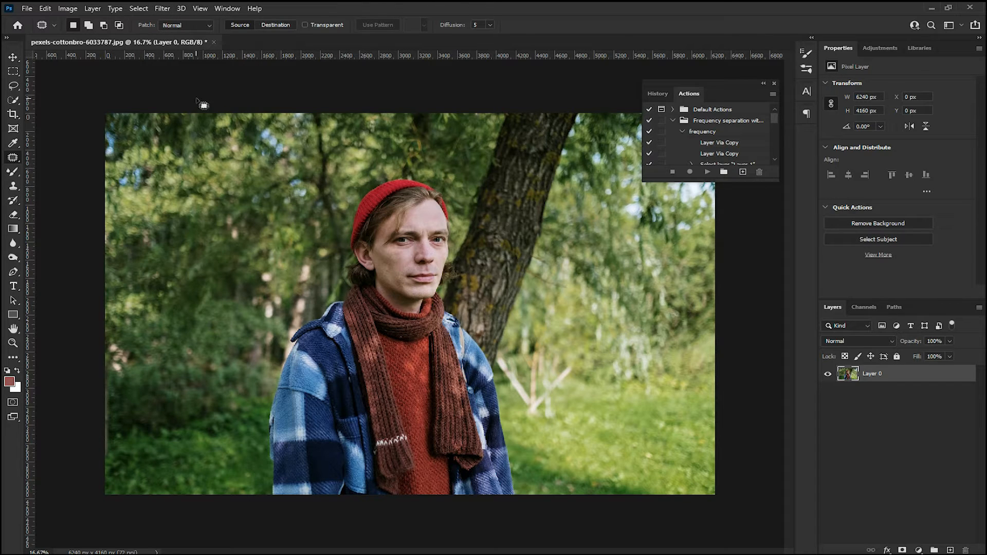
{"action": "left_click", "coordinate": [140, 10]}
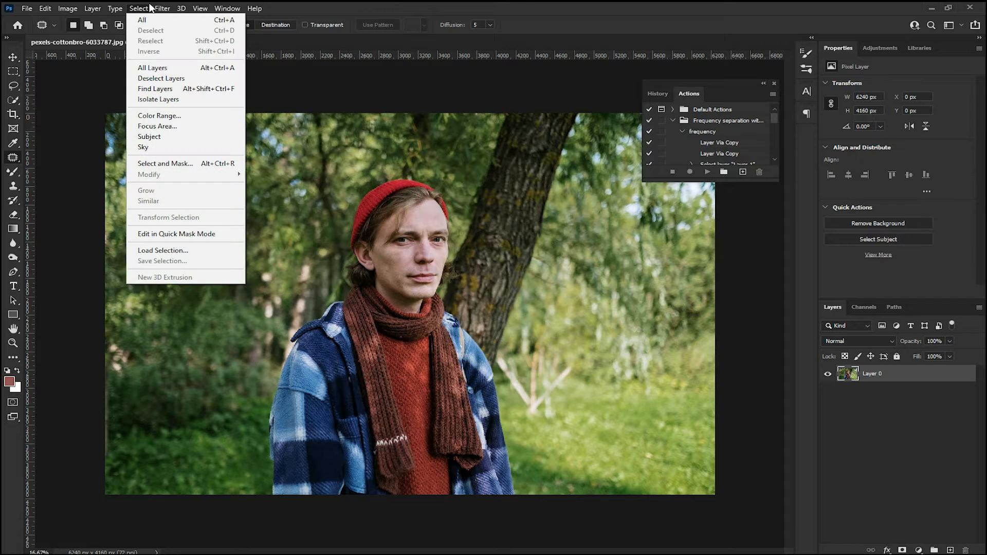
{"action": "left_click", "coordinate": [523, 8]}
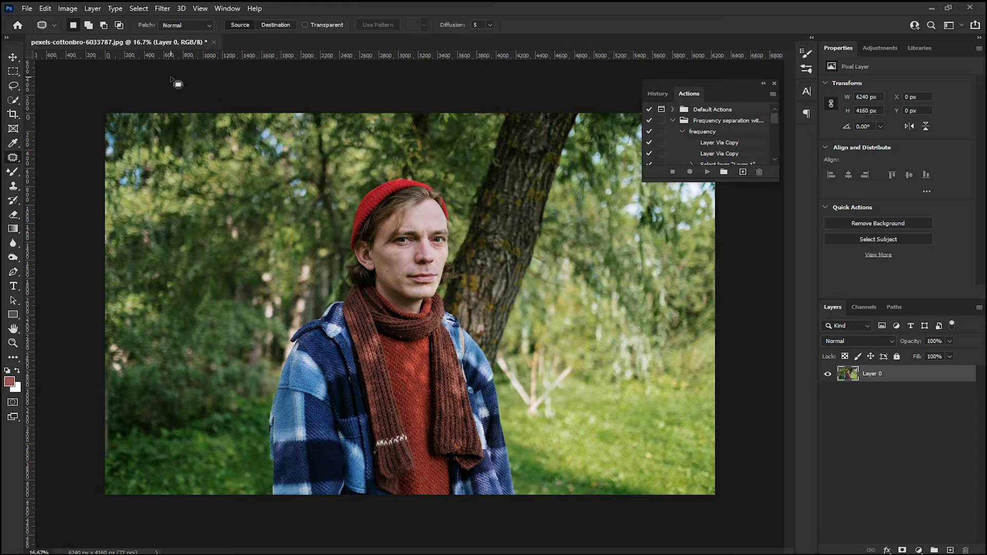
{"action": "left_click", "coordinate": [139, 8]}
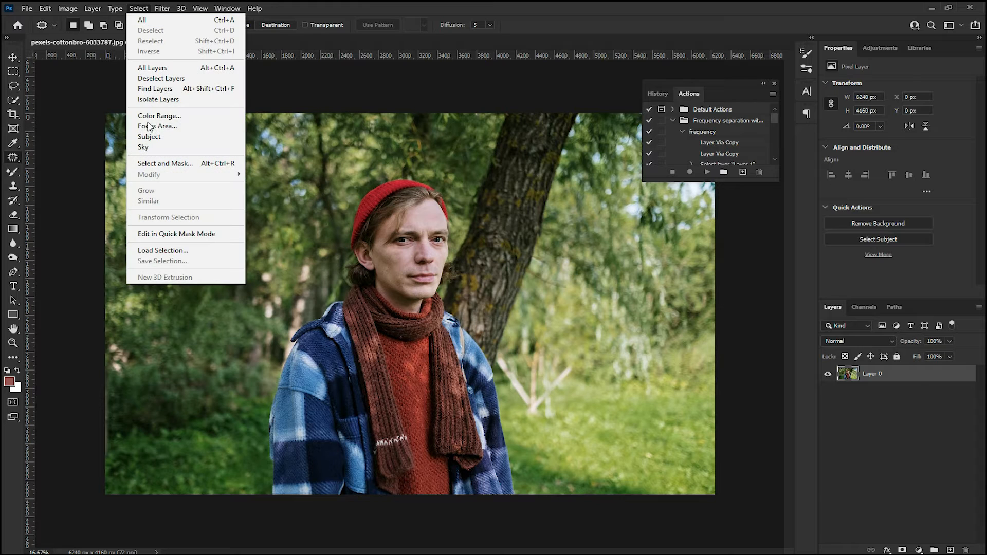
{"action": "left_click", "coordinate": [161, 163]}
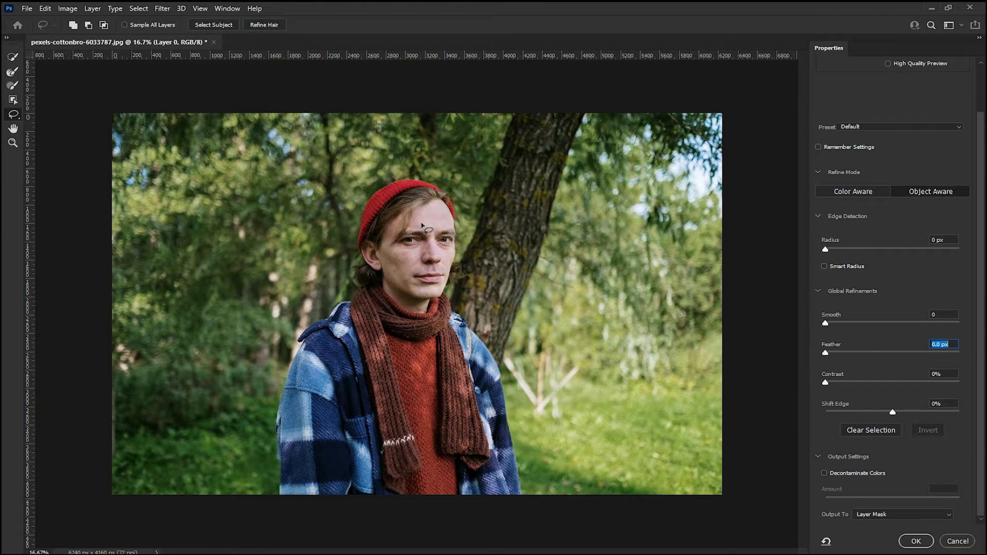
{"action": "left_click", "coordinate": [217, 28]}
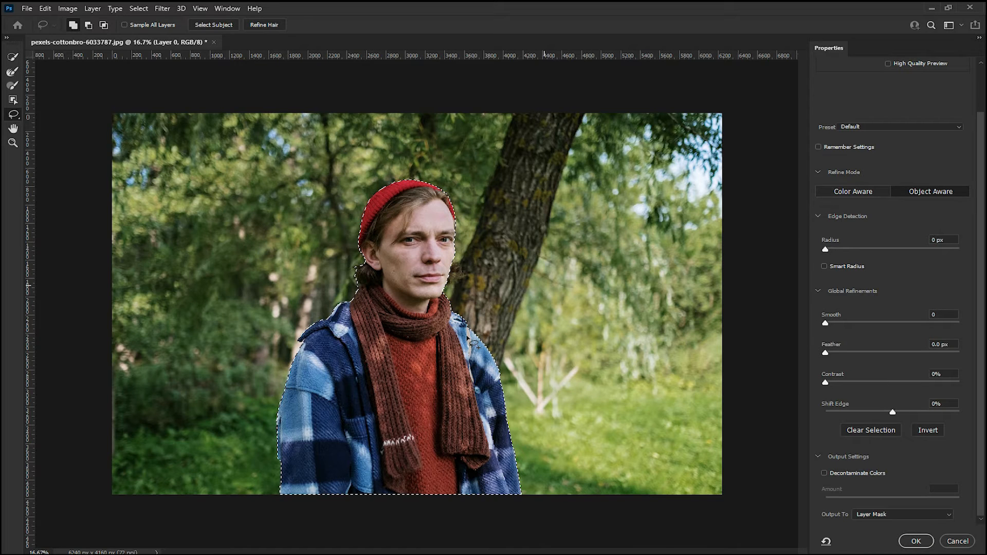
{"action": "key", "text": "ctrl+plus"}
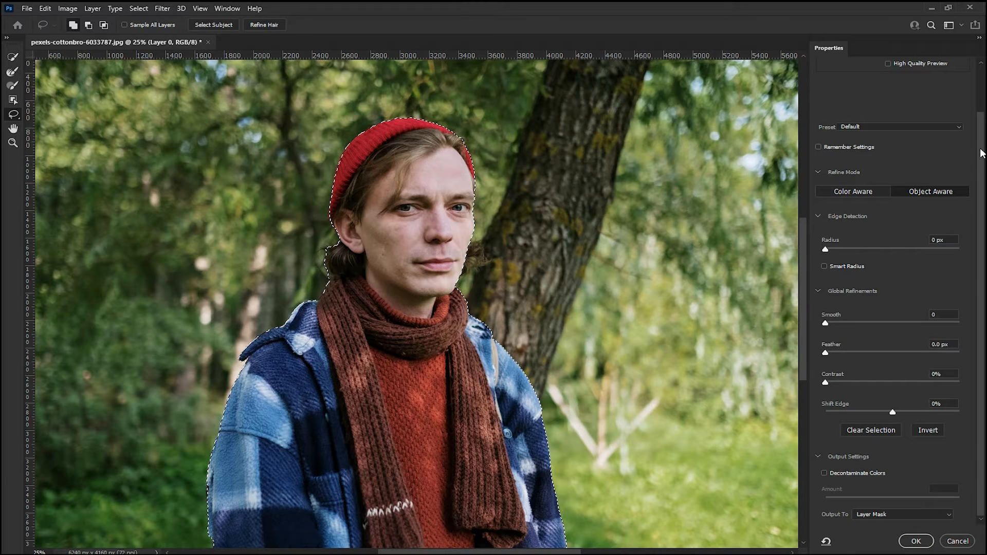
{"action": "scroll", "coordinate": [981, 152], "scroll_direction": "up", "scroll_amount": 2}
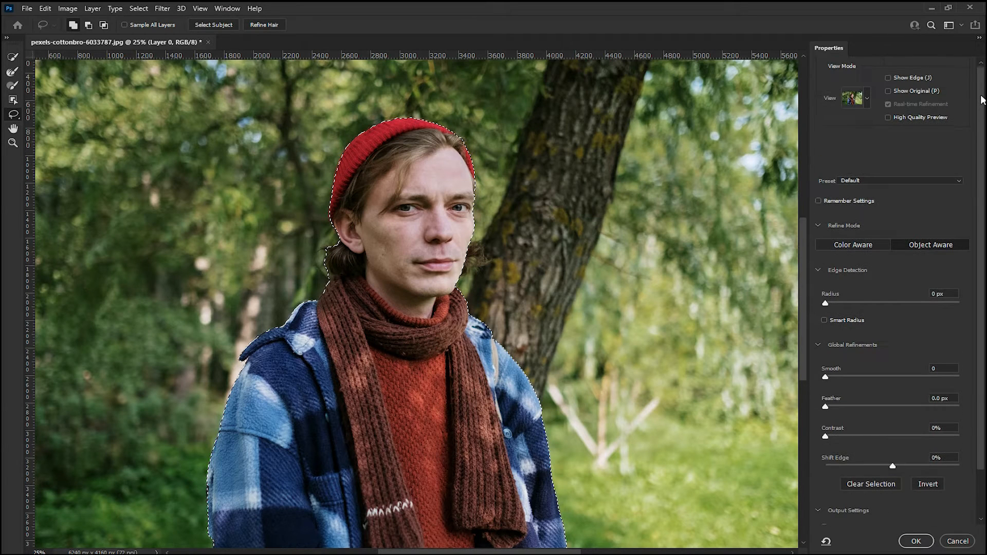
{"action": "left_click", "coordinate": [866, 99]}
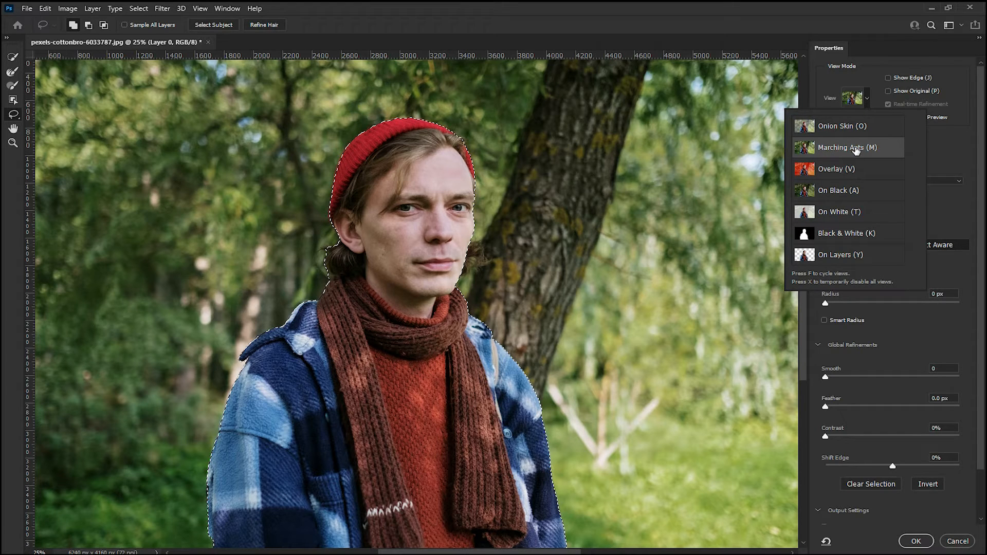
{"action": "left_click", "coordinate": [874, 80]}
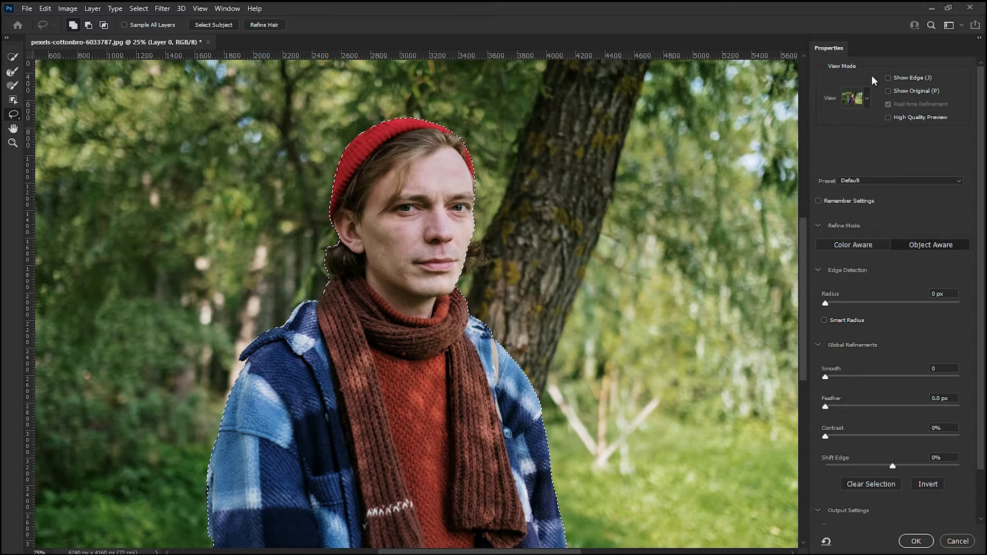
{"action": "left_click", "coordinate": [862, 102]}
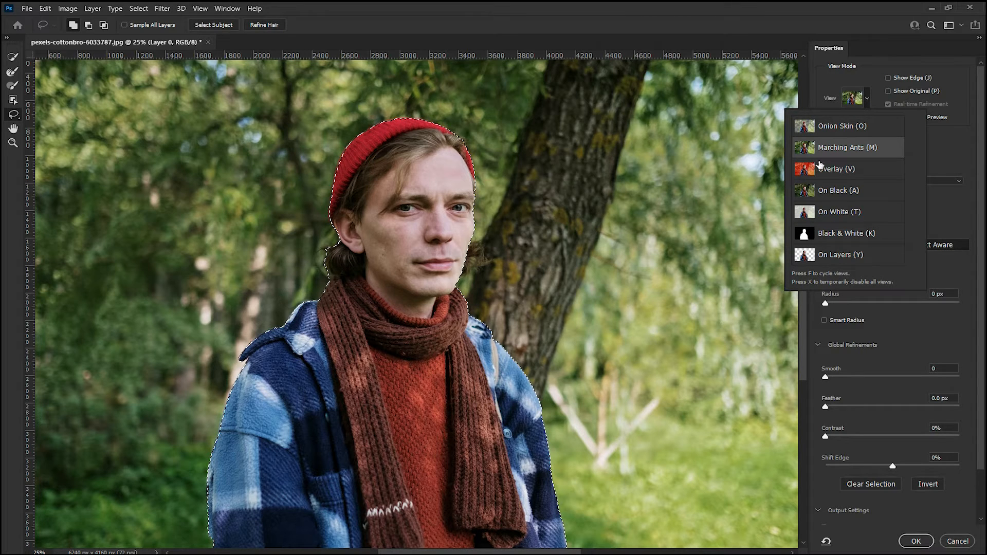
{"action": "left_click", "coordinate": [712, 184]}
- Add the missed tuft of hair between the man's cheek and the tree trunk to the selection with the Lasso tool
{"action": "key", "text": "ctrl+plus"}
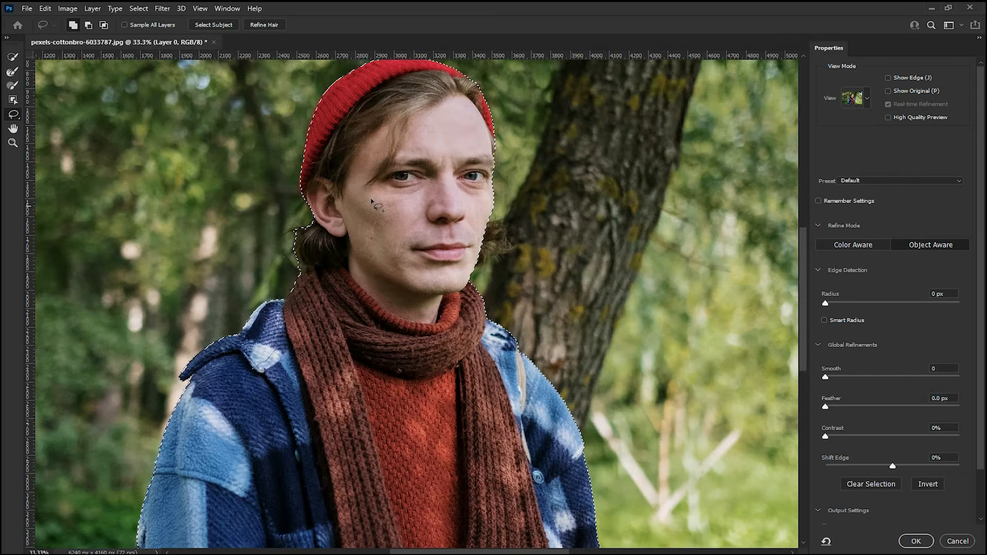
{"action": "scroll", "coordinate": [353, 211], "scroll_direction": "up", "scroll_amount": 2}
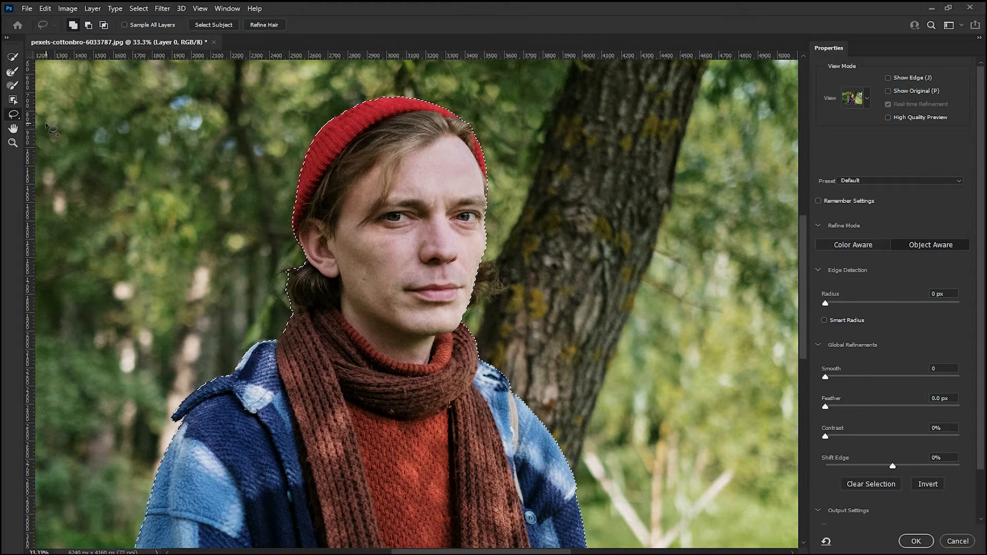
{"action": "right_click", "coordinate": [13, 119]}
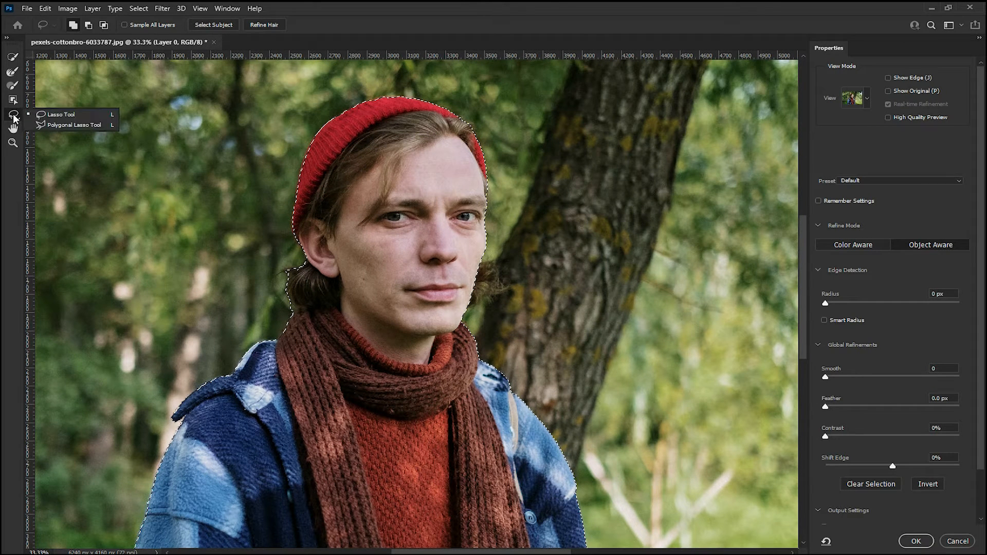
{"action": "left_click", "coordinate": [56, 116]}
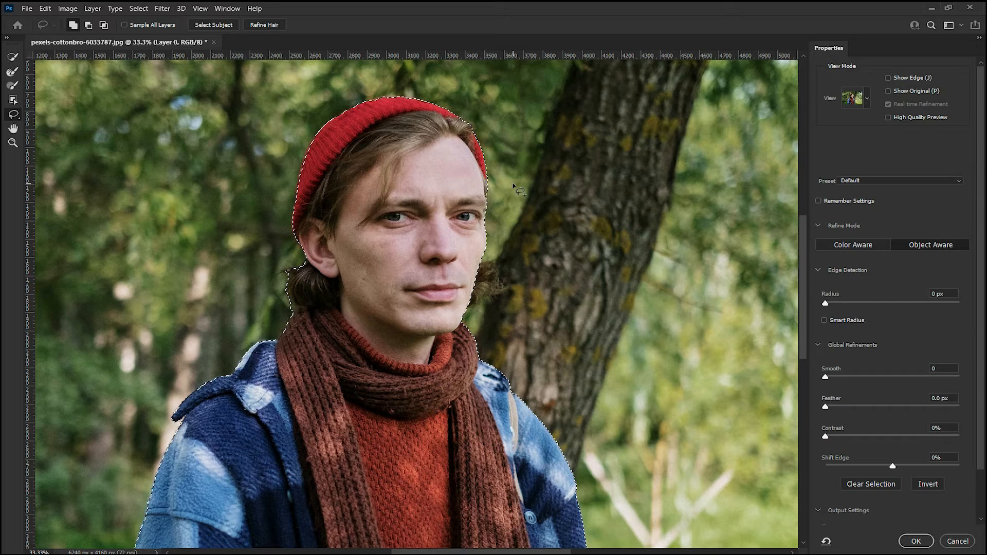
{"action": "key", "text": "ctrl+plus"}
{"action": "mouse_move", "coordinate": [527, 210]}
{"action": "left_mouse_down"}
{"action": "mouse_move", "coordinate": [475, 188]}
{"action": "mouse_move", "coordinate": [476, 214]}
{"action": "mouse_move", "coordinate": [506, 220]}
{"action": "mouse_move", "coordinate": [516, 268]}
{"action": "mouse_move", "coordinate": [478, 304]}
{"action": "mouse_move", "coordinate": [441, 307]}
{"action": "left_mouse_up"}
{"action": "key", "text": "ctrl+plus"}
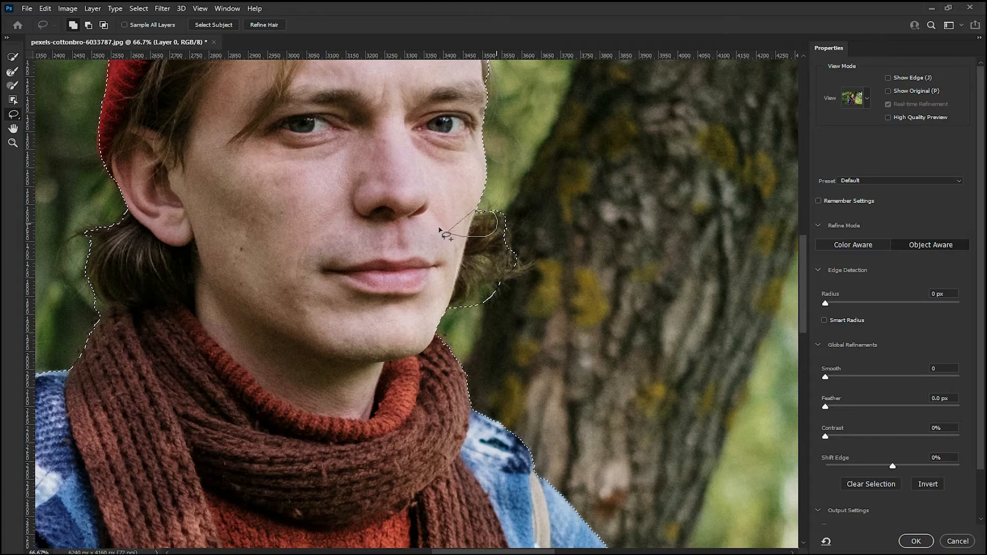
- Inspect the selection edge closely around the jacket, sleeves, scarf, hair, face and red hat
{"action": "mouse_move", "coordinate": [260, 254]}
{"action": "left_mouse_down"}
{"action": "mouse_move", "coordinate": [293, 248]}
{"action": "mouse_move", "coordinate": [335, 169]}
{"action": "left_mouse_up"}
{"action": "mouse_move", "coordinate": [217, 249]}
{"action": "left_mouse_down"}
{"action": "mouse_move", "coordinate": [254, 169]}
{"action": "mouse_move", "coordinate": [254, 72]}
{"action": "left_mouse_up"}
{"action": "left_click_drag", "start_coordinate": [399, 280], "coordinate": [331, 159]}
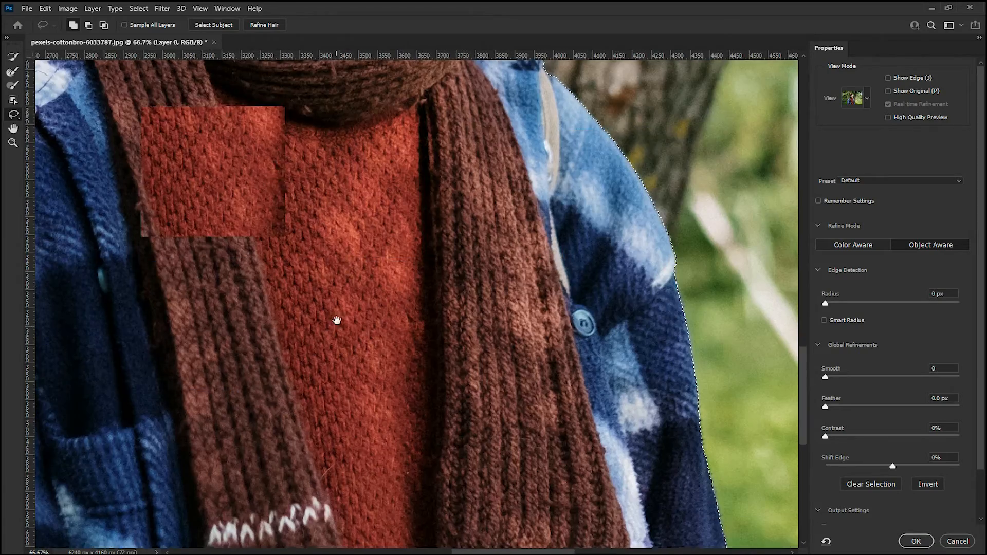
{"action": "left_click_drag", "start_coordinate": [326, 295], "coordinate": [280, 169]}
{"action": "mouse_move", "coordinate": [327, 272]}
{"action": "left_mouse_down"}
{"action": "mouse_move", "coordinate": [447, 260]}
{"action": "mouse_move", "coordinate": [414, 231]}
{"action": "mouse_move", "coordinate": [359, 244]}
{"action": "mouse_move", "coordinate": [445, 246]}
{"action": "left_mouse_up"}
{"action": "mouse_move", "coordinate": [213, 162]}
{"action": "left_mouse_down"}
{"action": "mouse_move", "coordinate": [274, 239]}
{"action": "mouse_move", "coordinate": [257, 217]}
{"action": "mouse_move", "coordinate": [259, 267]}
{"action": "mouse_move", "coordinate": [312, 195]}
{"action": "left_mouse_up"}
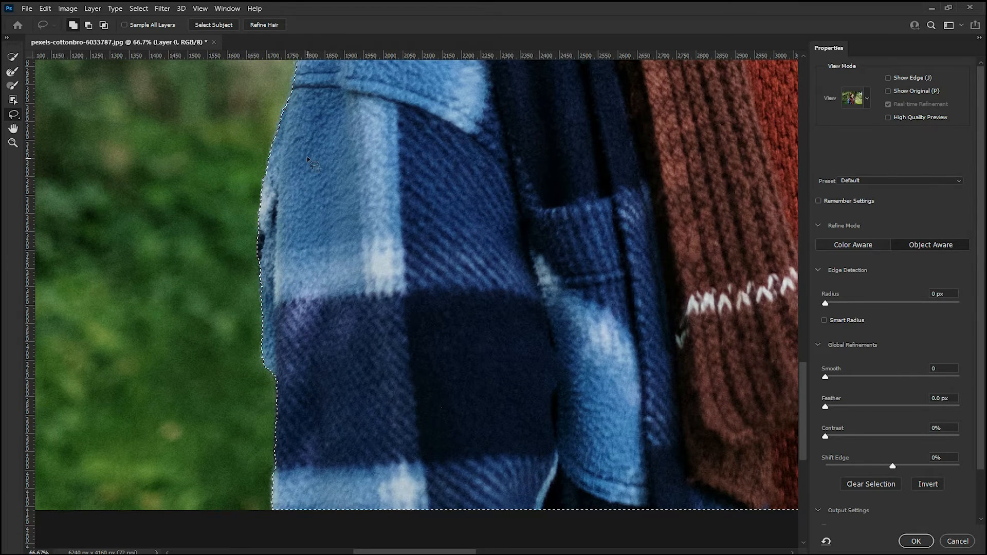
{"action": "left_click_drag", "start_coordinate": [322, 137], "coordinate": [299, 288]}
{"action": "left_click_drag", "start_coordinate": [334, 125], "coordinate": [292, 278]}
{"action": "left_click_drag", "start_coordinate": [358, 158], "coordinate": [319, 257]}
{"action": "left_click_drag", "start_coordinate": [410, 181], "coordinate": [344, 264]}
{"action": "mouse_move", "coordinate": [409, 212]}
{"action": "left_mouse_down"}
{"action": "mouse_move", "coordinate": [330, 246]}
{"action": "mouse_move", "coordinate": [339, 242]}
{"action": "left_mouse_up"}
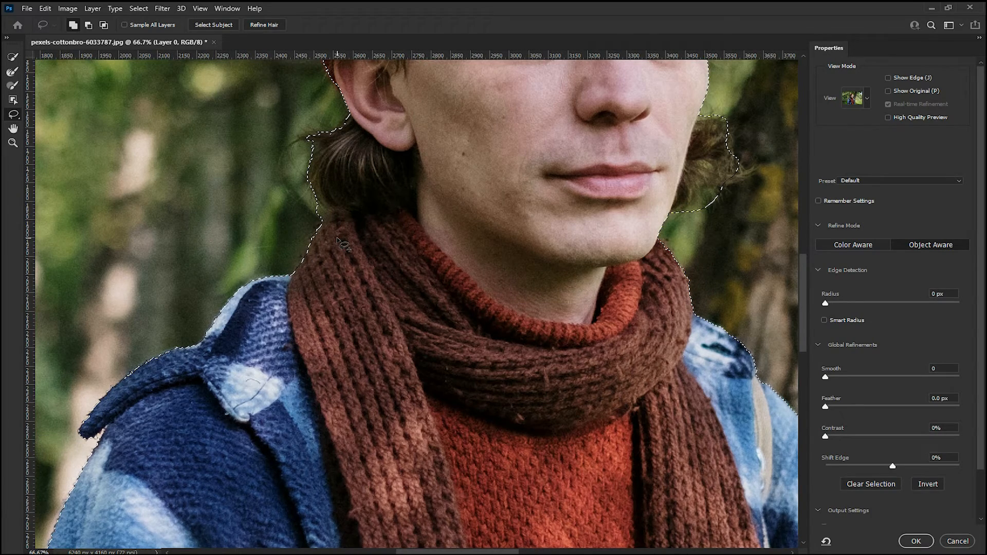
{"action": "left_click_drag", "start_coordinate": [438, 134], "coordinate": [374, 245]}
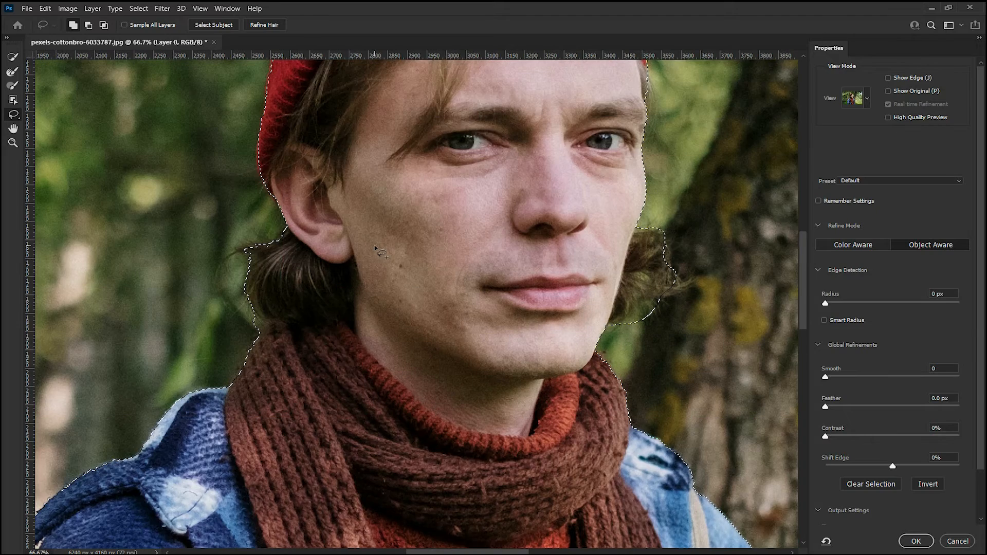
{"action": "key", "text": "ctrl+minus"}
{"action": "key", "text": "ctrl+plus"}
{"action": "left_click_drag", "start_coordinate": [526, 128], "coordinate": [482, 246]}
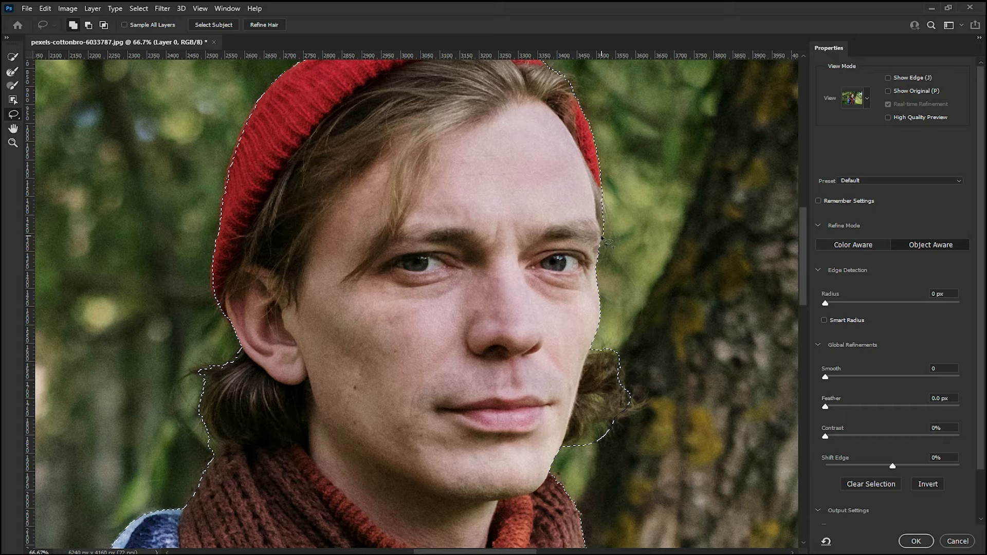
{"action": "mouse_move", "coordinate": [513, 121]}
{"action": "left_mouse_down"}
{"action": "mouse_move", "coordinate": [548, 258]}
{"action": "mouse_move", "coordinate": [543, 170]}
{"action": "left_mouse_up"}
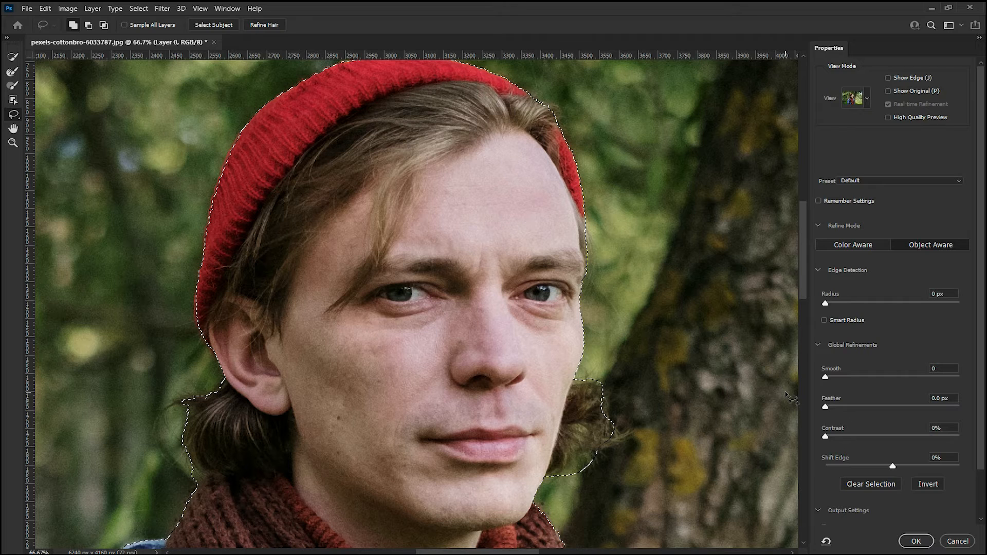
- Feather the selection edge by 2.3 px and output the selection as a layer mask
{"action": "left_click_drag", "start_coordinate": [822, 406], "coordinate": [841, 408]}
{"action": "key", "text": "ctrl+minus"}
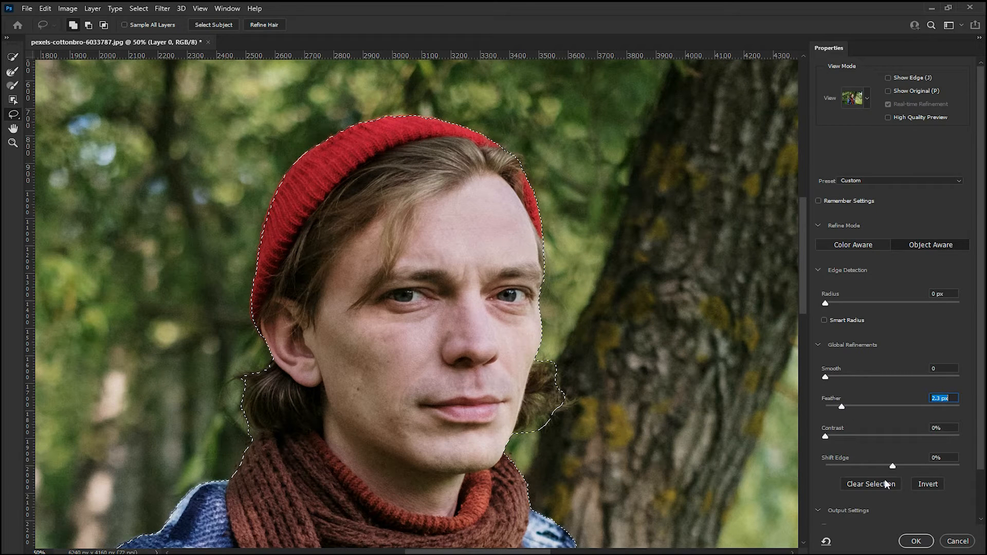
{"action": "scroll", "coordinate": [911, 445], "scroll_direction": "down", "scroll_amount": 1}
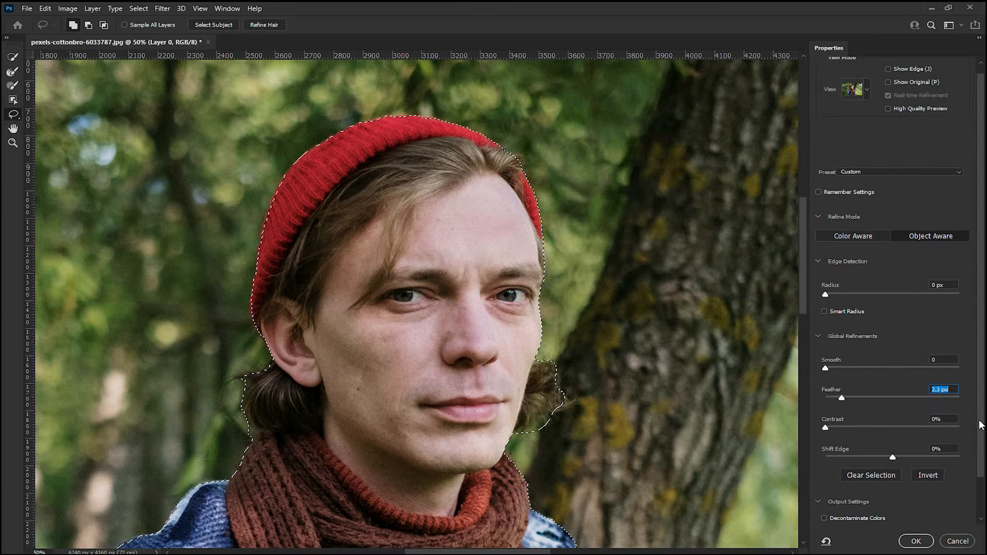
{"action": "scroll", "coordinate": [980, 425], "scroll_direction": "down", "scroll_amount": 3}
{"action": "scroll", "coordinate": [982, 445], "scroll_direction": "down", "scroll_amount": 1}
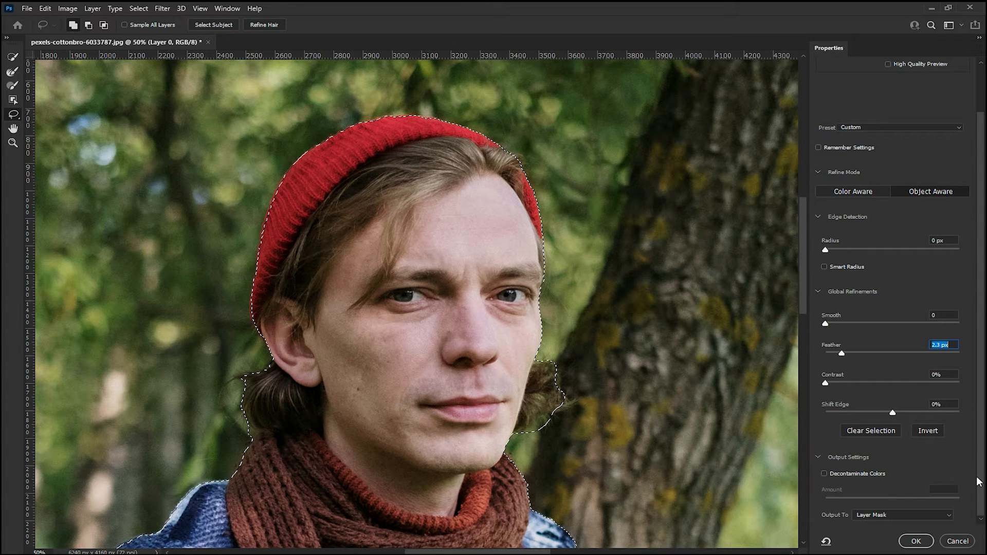
{"action": "left_click", "coordinate": [896, 514]}
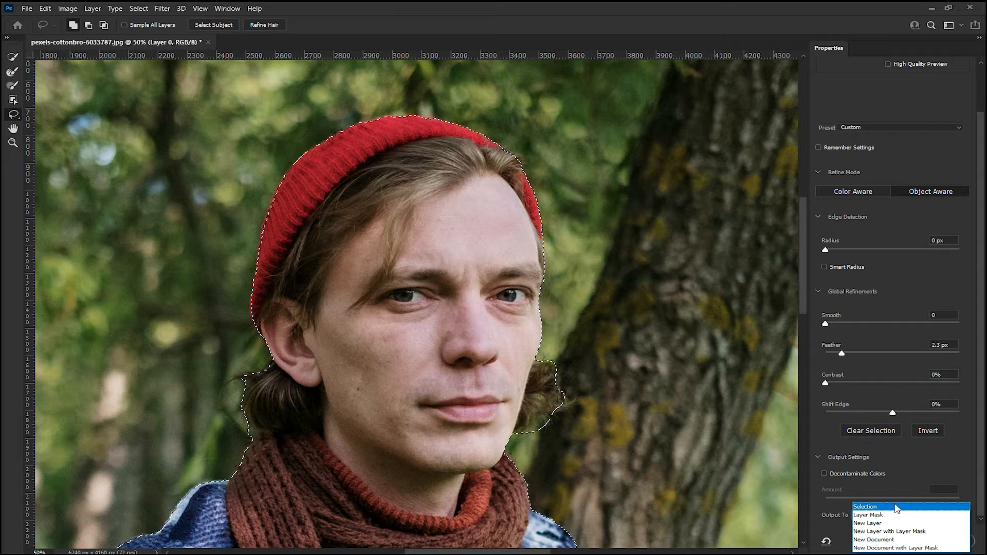
{"action": "left_click", "coordinate": [884, 514]}
{"action": "left_click", "coordinate": [898, 514]}
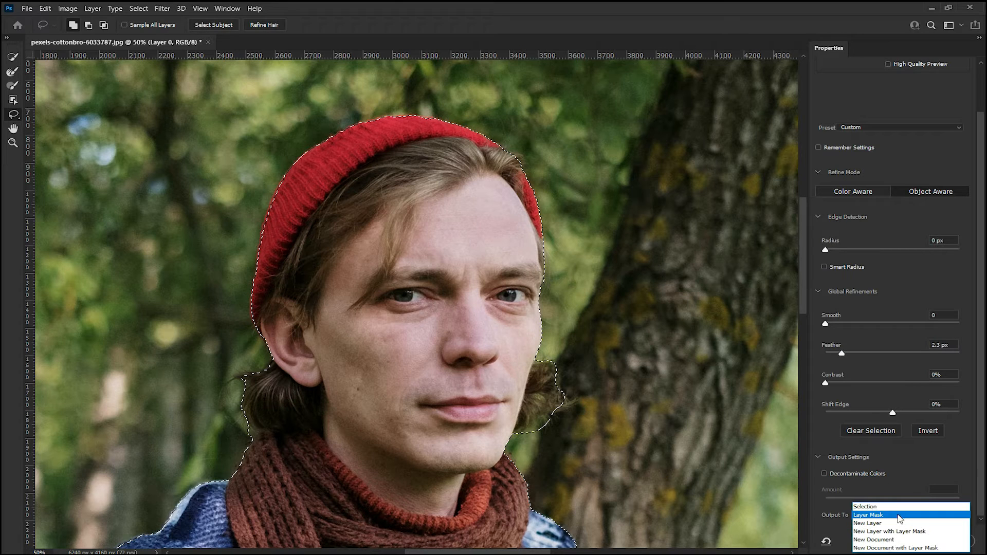
{"action": "left_click", "coordinate": [871, 515]}
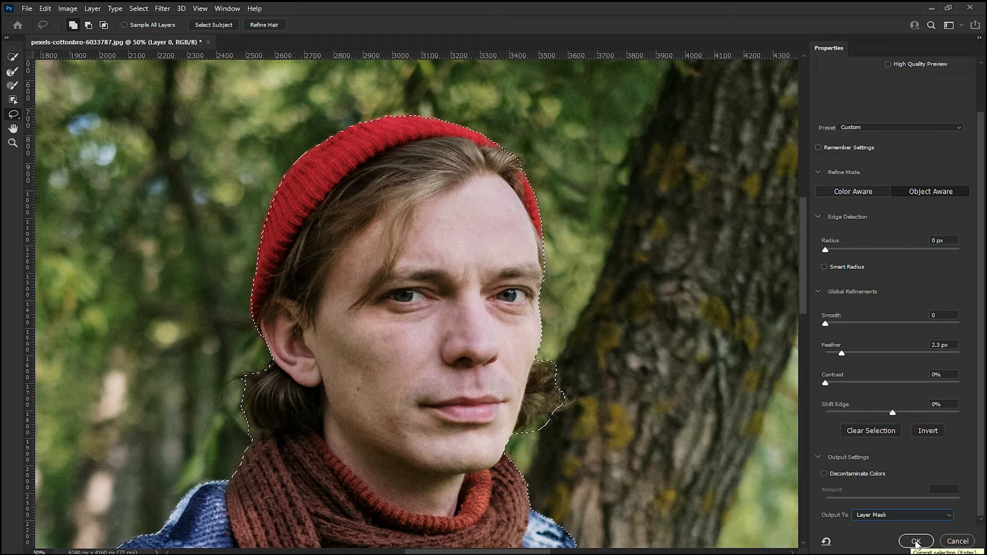
{"action": "left_click", "coordinate": [915, 541]}
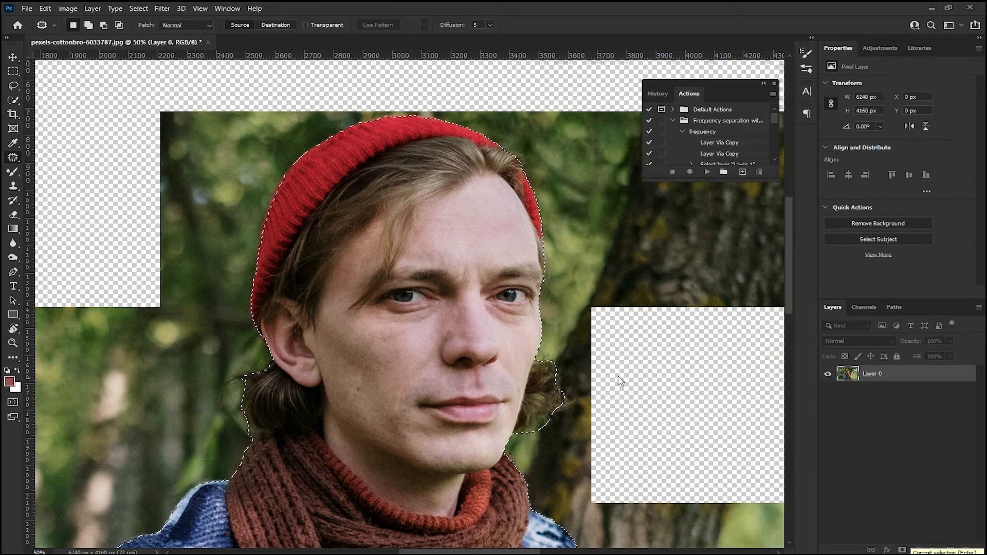
- Duplicate the masked Layer 0 together with its layer mask
{"action": "key", "text": "ctrl+minus"}
{"action": "key", "text": "ctrl+minus"}
{"action": "key", "text": "ctrl+minus"}
{"action": "key", "text": "ctrl+minus"}
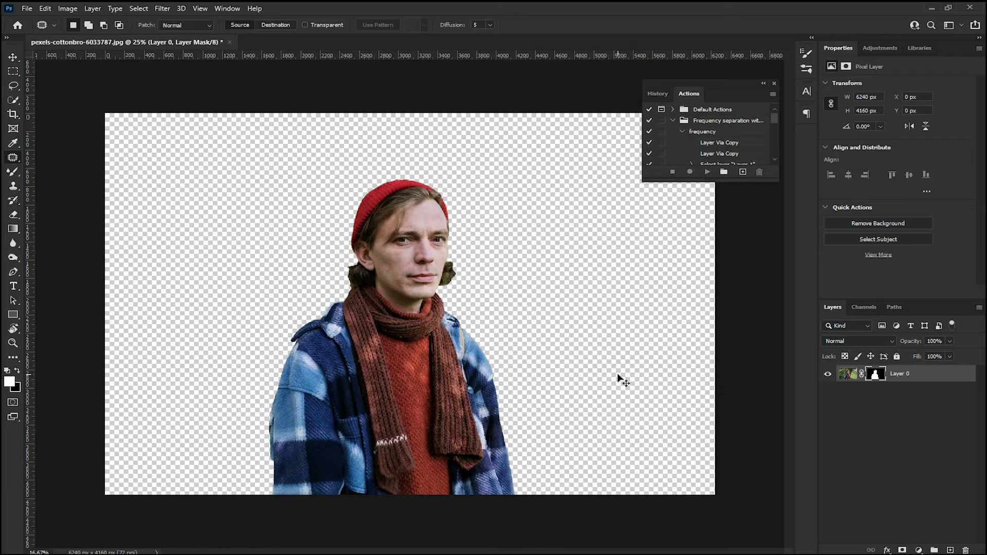
{"action": "key", "text": "ctrl+plus"}
{"action": "key", "text": "ctrl+plus"}
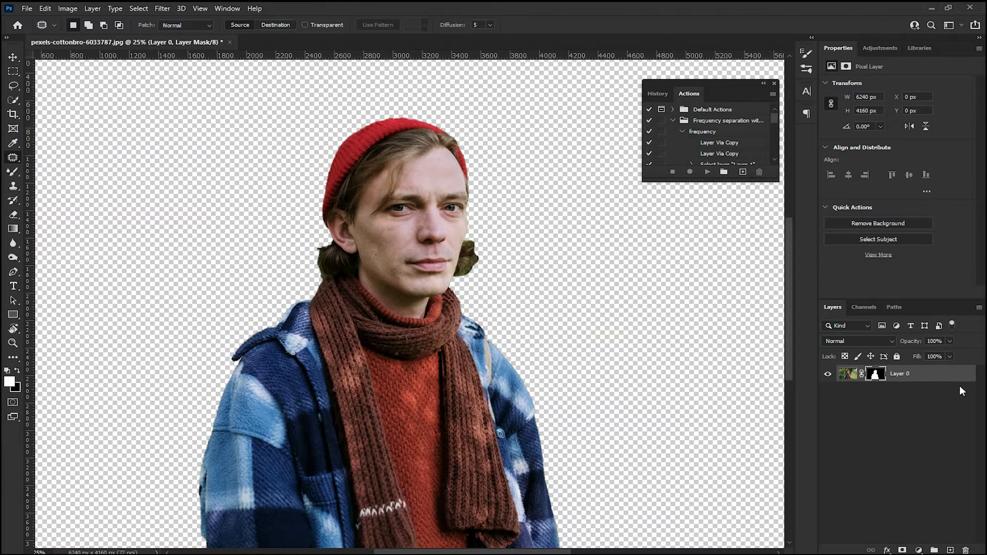
{"action": "left_click", "coordinate": [847, 374]}
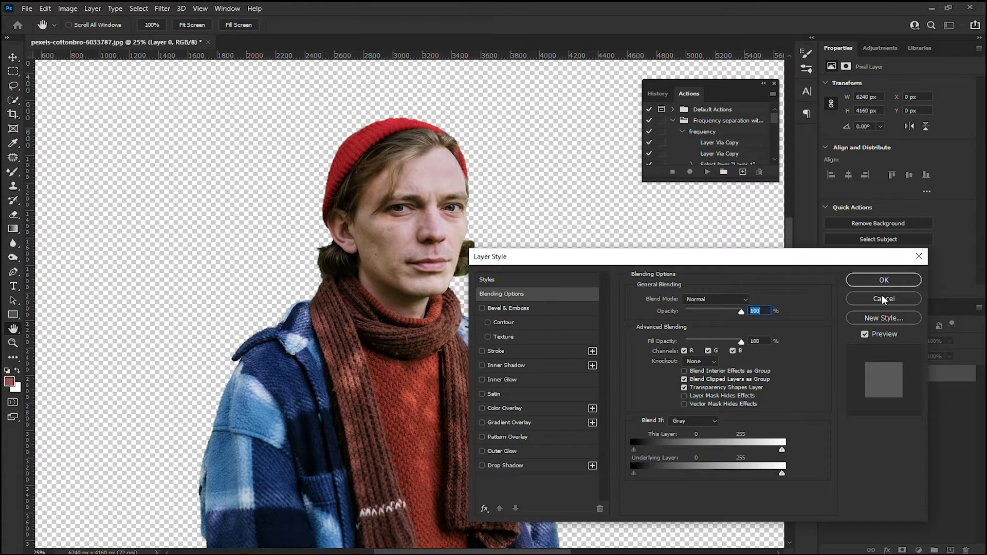
{"action": "left_click", "coordinate": [883, 299]}
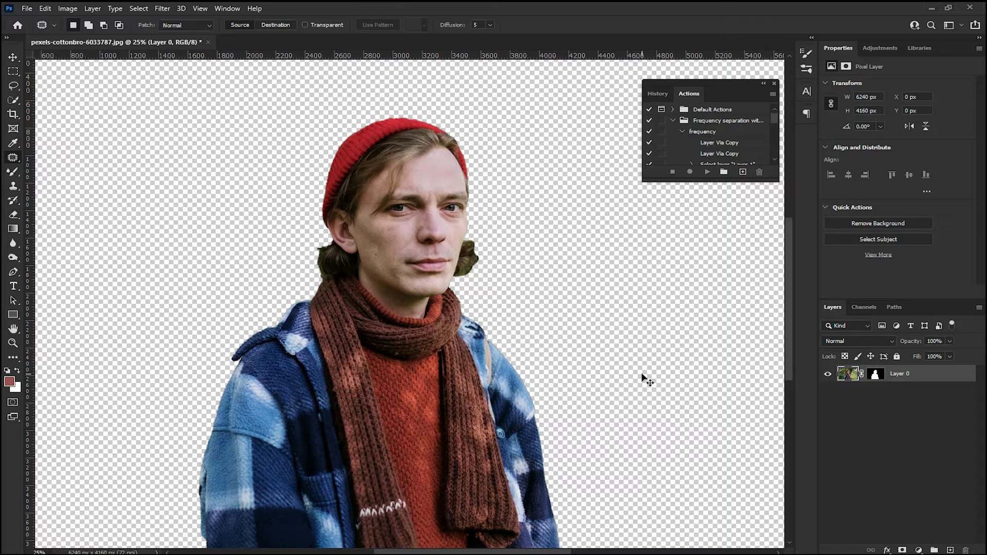
{"action": "key", "text": "ctrl+j"}
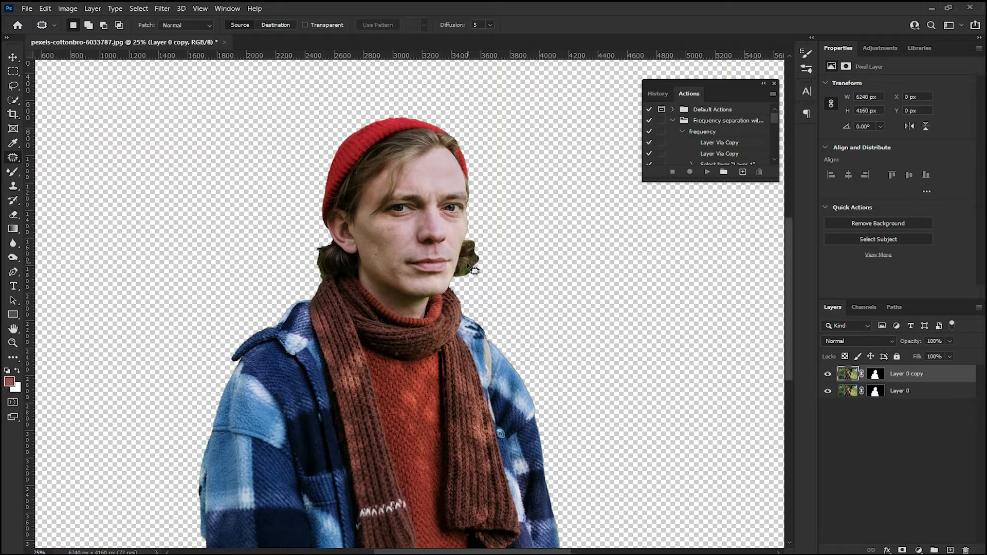
- Delete the layer mask from Layer 0 so the full forest photo shows beneath the masked copy
{"action": "left_click", "coordinate": [877, 393]}
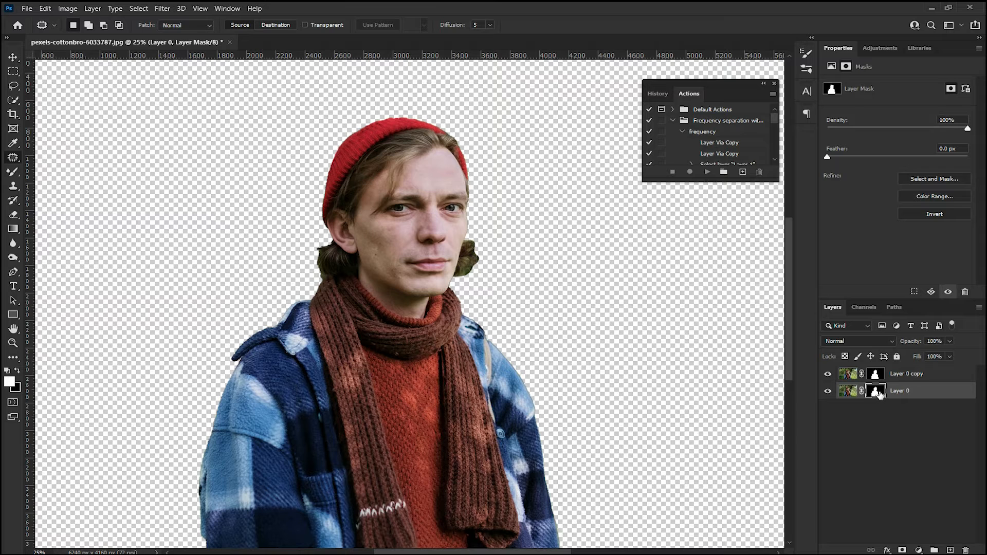
{"action": "right_click", "coordinate": [880, 394]}
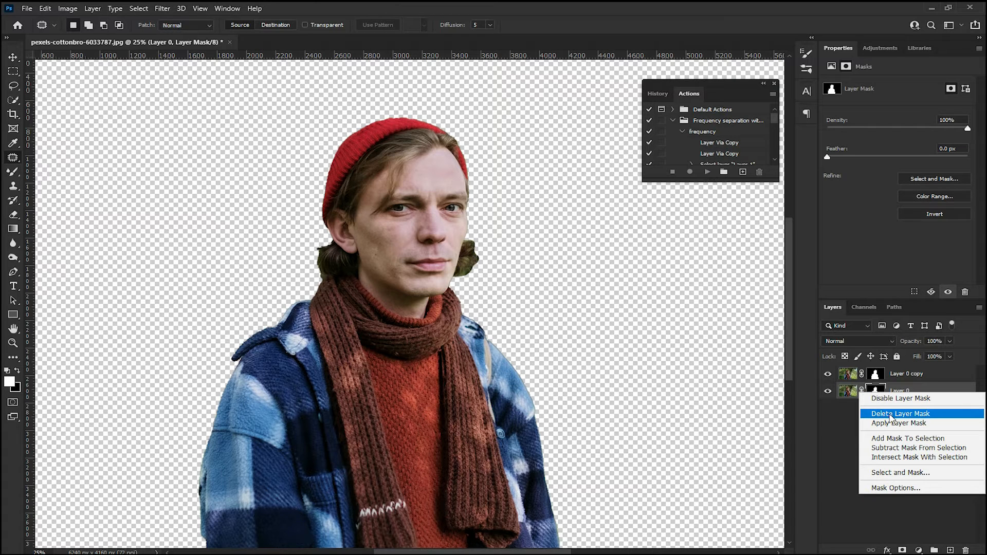
{"action": "left_click", "coordinate": [890, 413]}
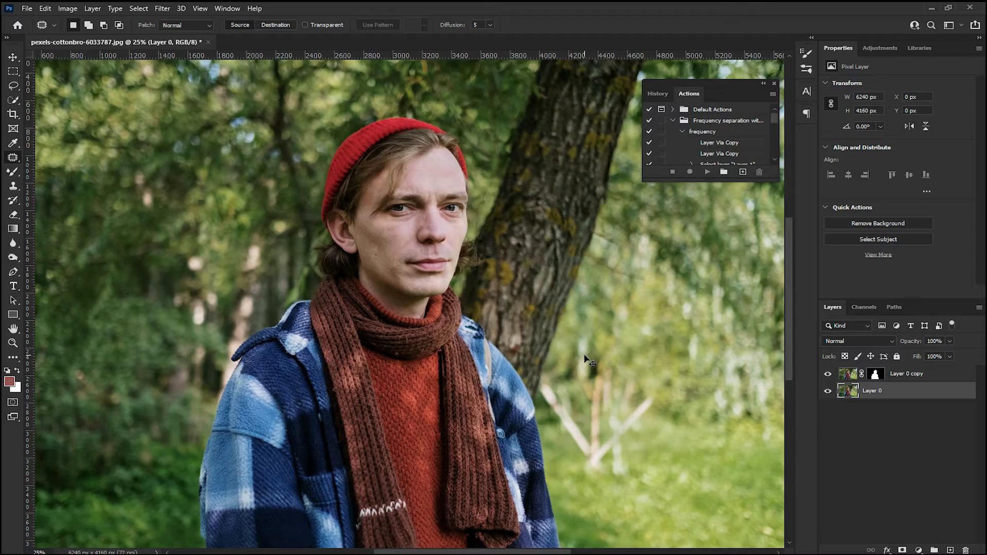
- Load the man's outline as a selection from the layer mask of Layer 0 copy
{"action": "key", "text": "ctrl+minus"}
{"action": "key", "text": "ctrl+plus"}
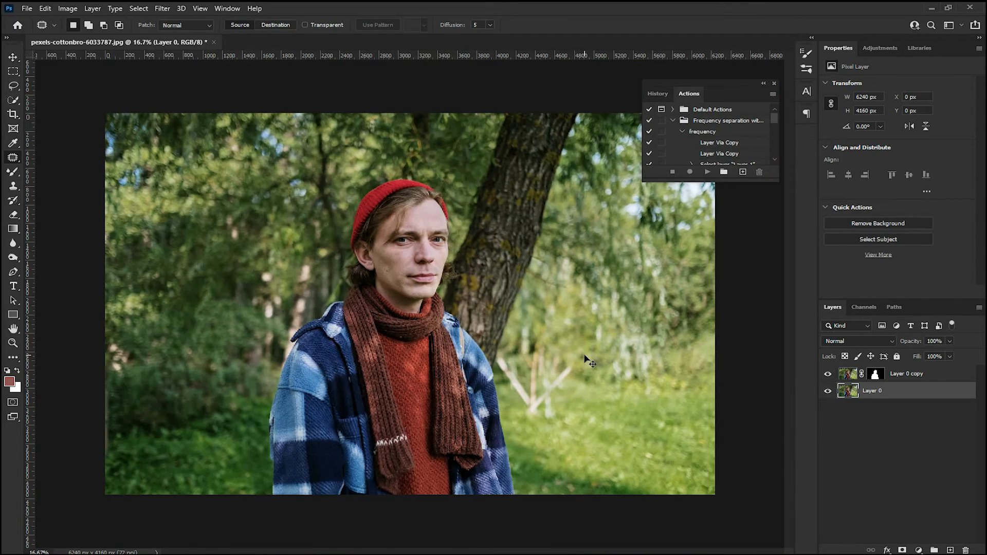
{"action": "key", "text": "ctrl+plus"}
{"action": "left_click_drag", "start_coordinate": [466, 334], "coordinate": [466, 294]}
{"action": "key", "text": "ctrl+minus"}
{"action": "key", "text": "ctrl+plus"}
{"action": "left_click_drag", "start_coordinate": [606, 260], "coordinate": [605, 301]}
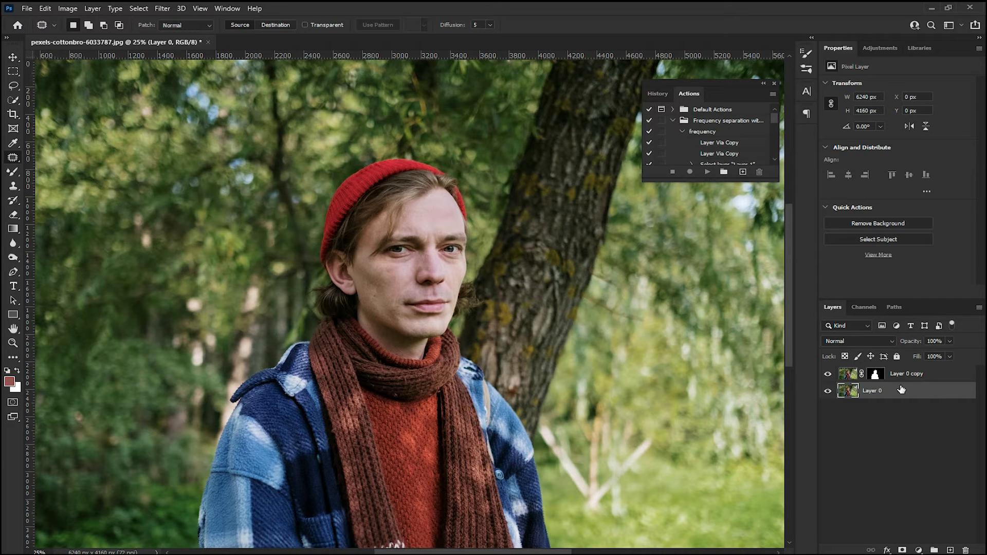
{"action": "left_click", "coordinate": [930, 376]}
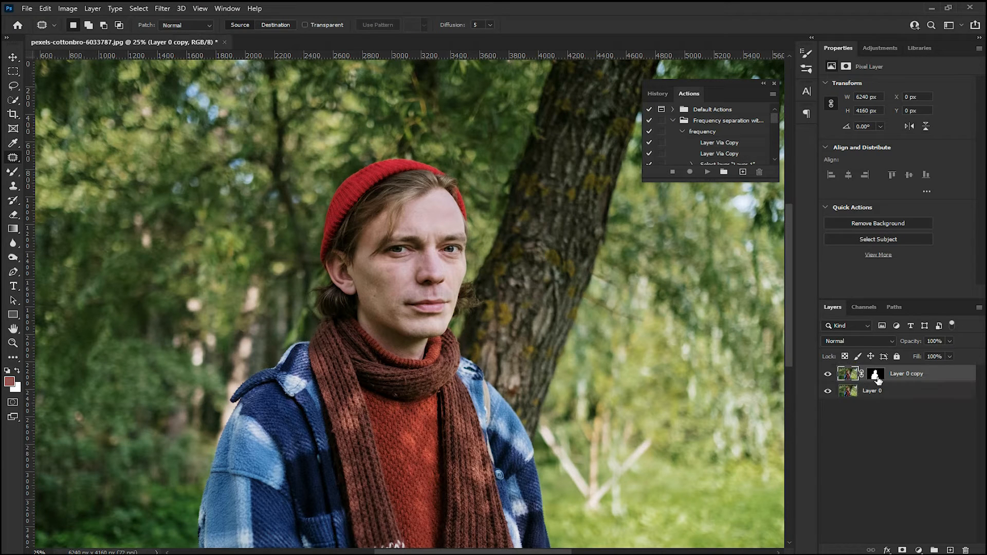
{"action": "left_click_drag", "start_coordinate": [875, 377], "coordinate": [879, 379]}
{"action": "left_click", "coordinate": [880, 378], "text": "ctrl"}
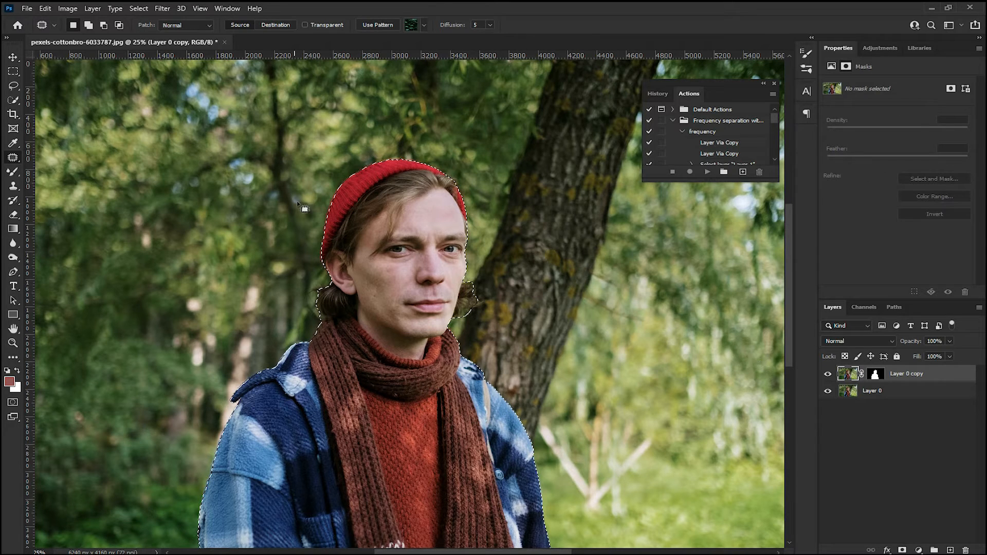
- Expand the selection around the man by 10 pixels
{"action": "key", "text": "ctrl+minus"}
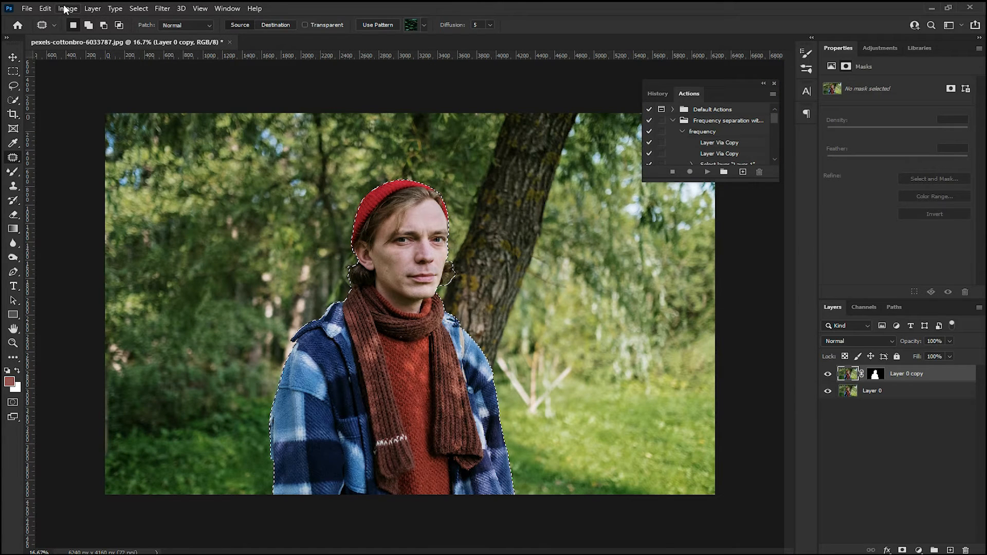
{"action": "left_click", "coordinate": [147, 10]}
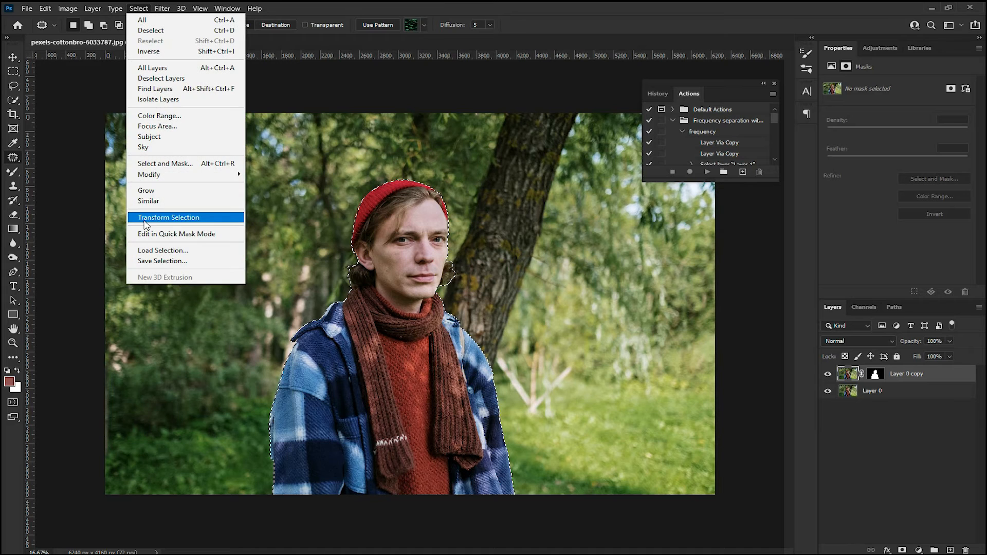
{"action": "mouse_move", "coordinate": [161, 177]}
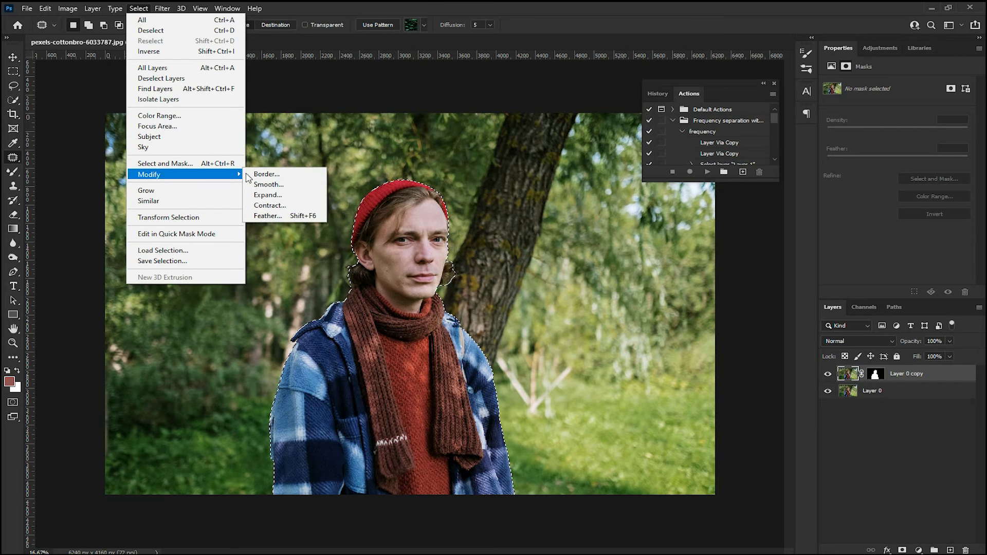
{"action": "left_click", "coordinate": [266, 195]}
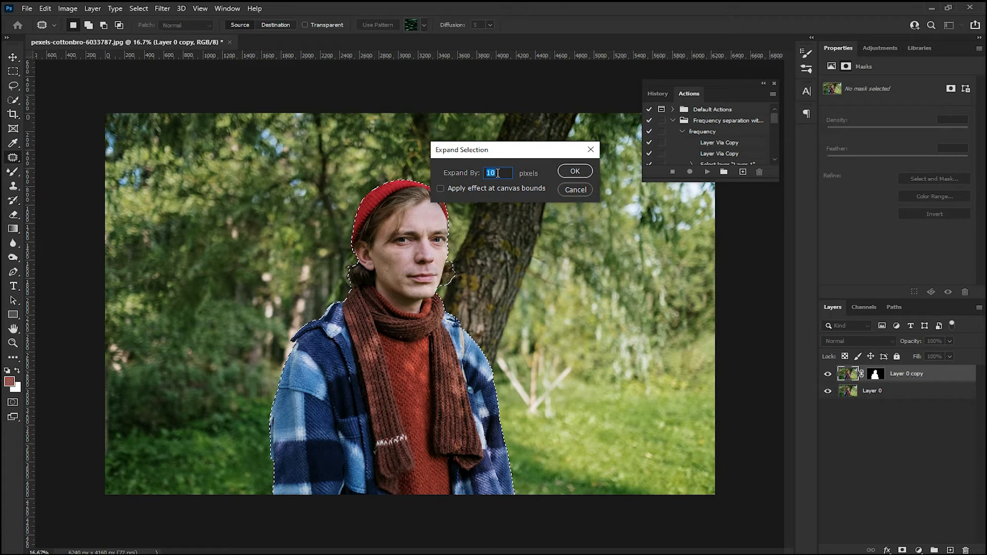
{"action": "left_click", "coordinate": [569, 170]}
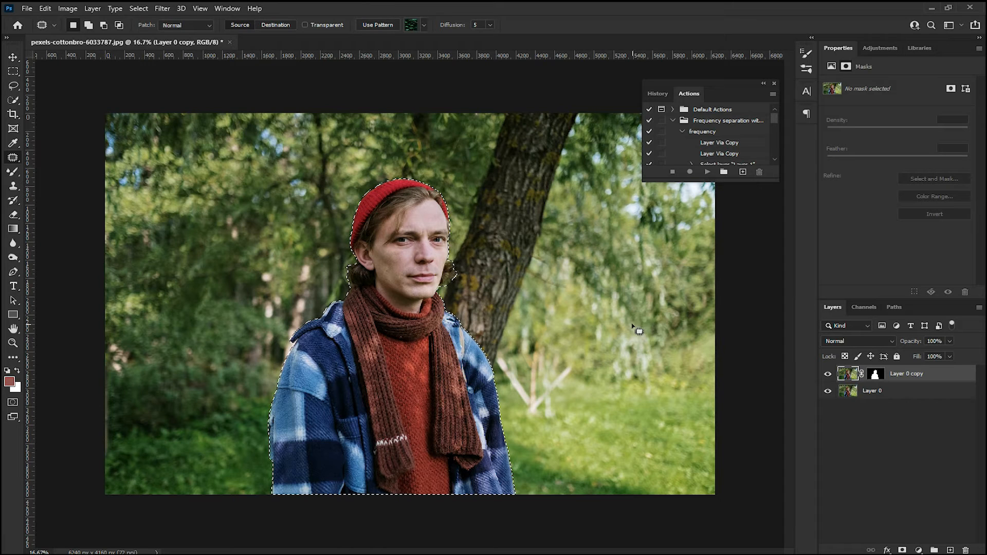
- Fill the selected area on Layer 0 with Content-Aware contents, Normal mode and 100% opacity to remove the man from the background
{"action": "key", "text": "ctrl+plus"}
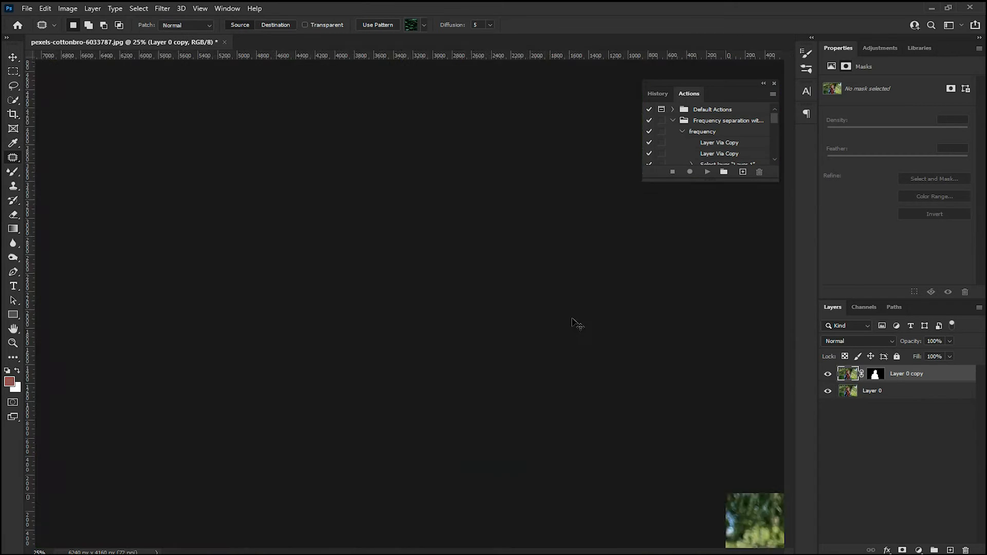
{"action": "left_click", "coordinate": [881, 391]}
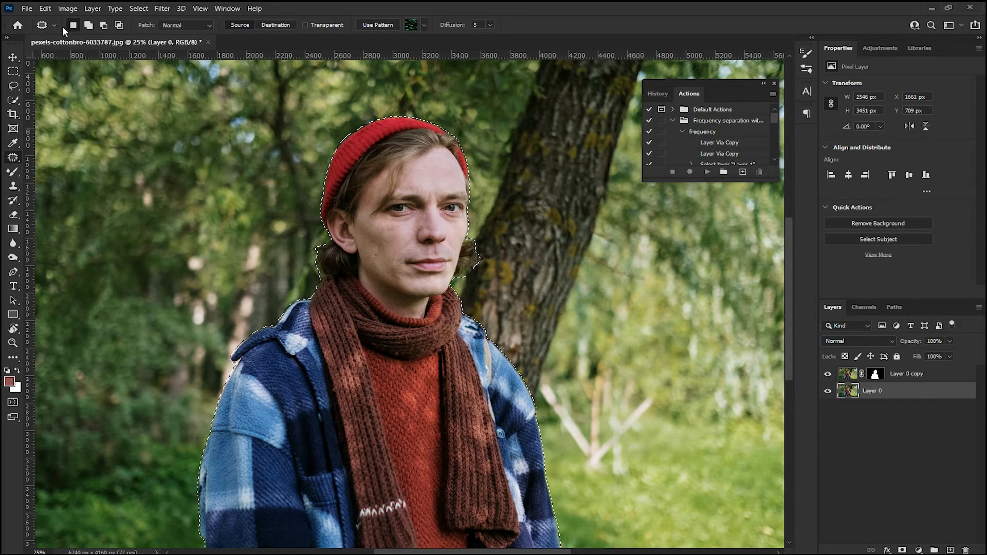
{"action": "left_click", "coordinate": [46, 8]}
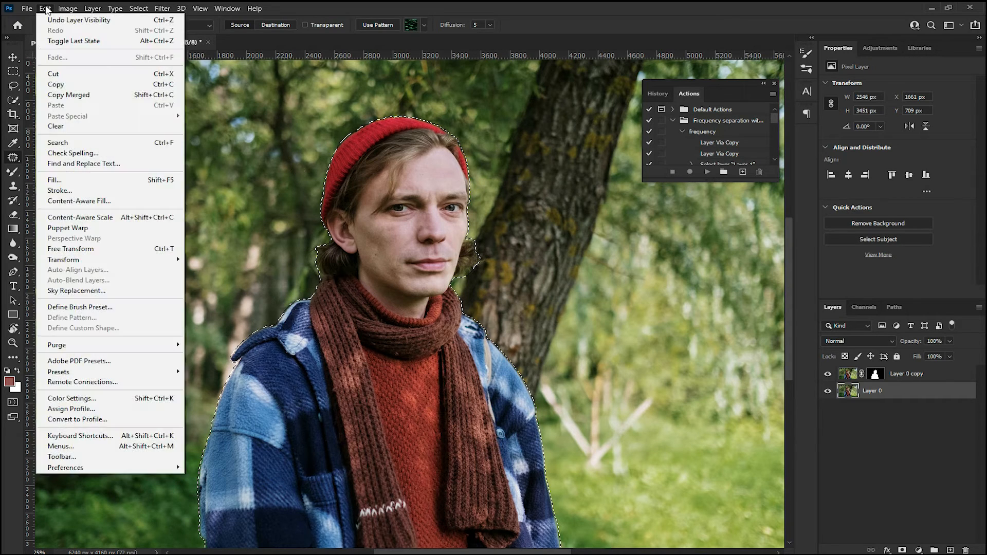
{"action": "left_click", "coordinate": [61, 181]}
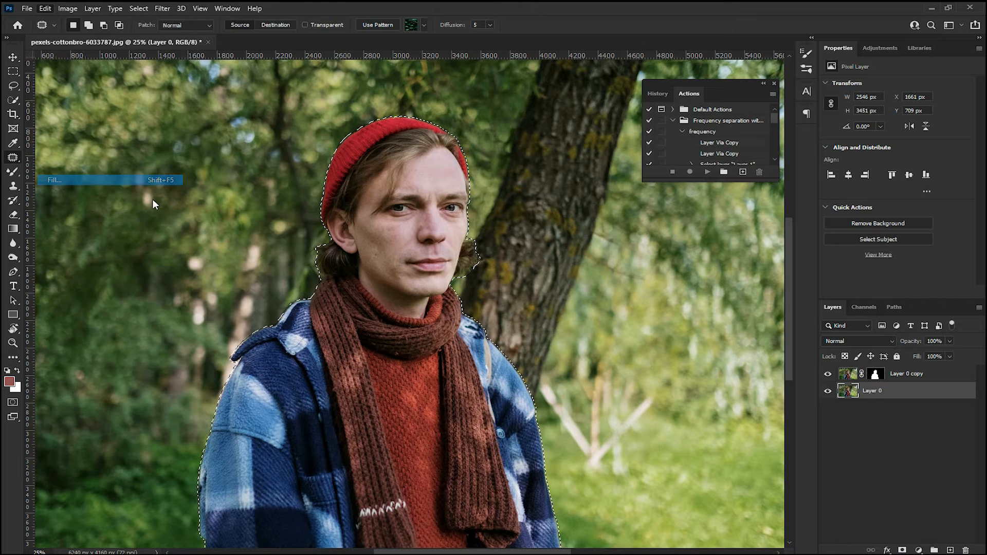
{"action": "mouse_move", "coordinate": [558, 178]}
{"action": "left_mouse_down"}
{"action": "mouse_move", "coordinate": [530, 154]}
{"action": "mouse_move", "coordinate": [521, 109]}
{"action": "mouse_move", "coordinate": [555, 192]}
{"action": "left_mouse_up"}
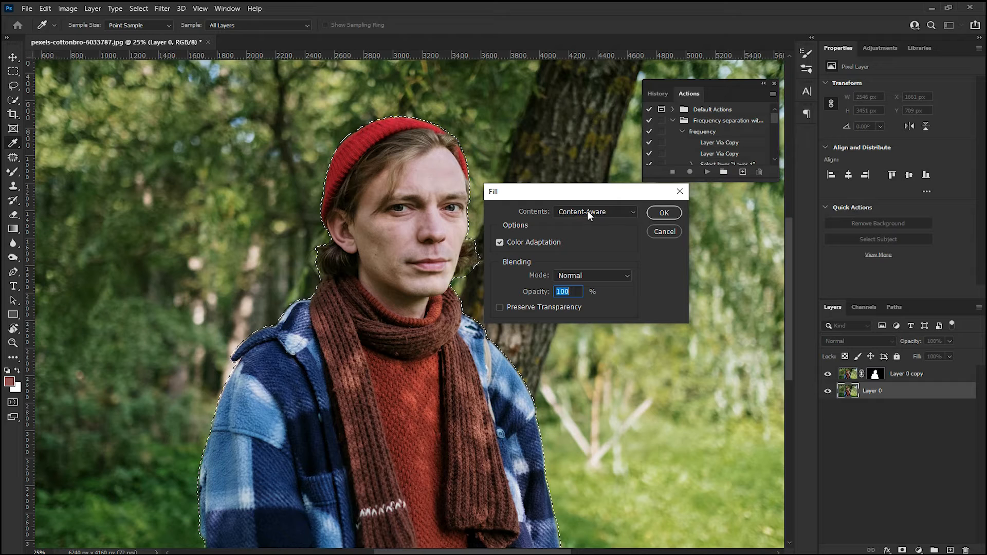
{"action": "left_click", "coordinate": [607, 212]}
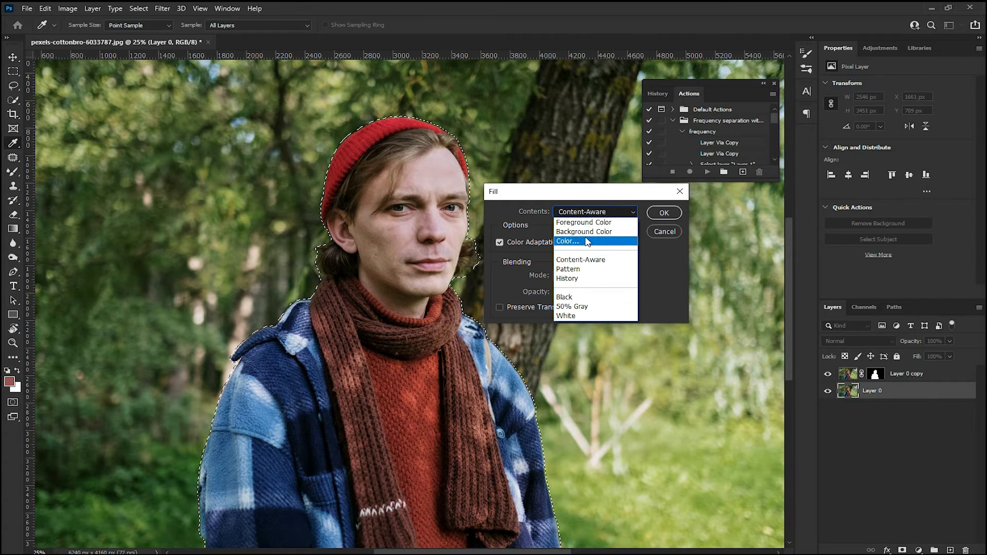
{"action": "left_click", "coordinate": [592, 263]}
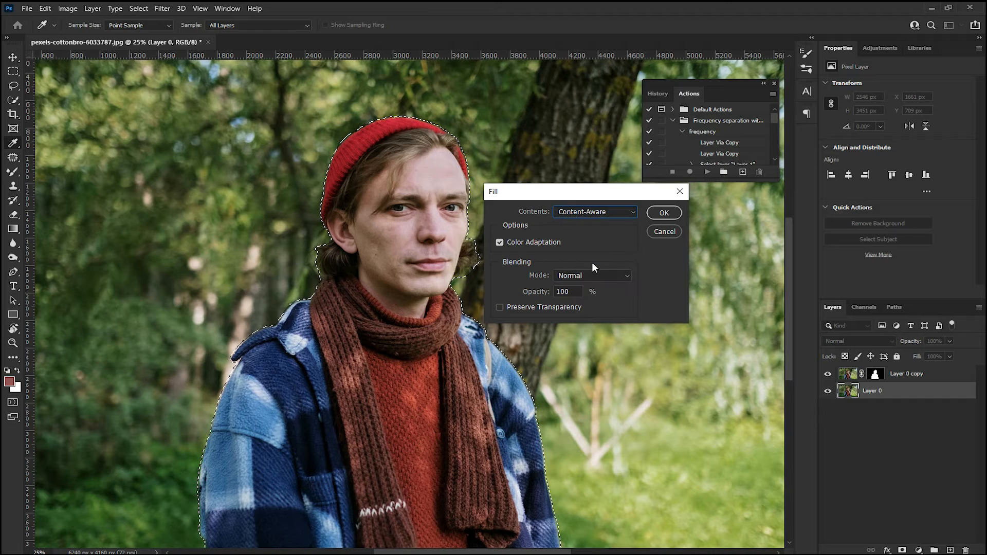
{"action": "left_click", "coordinate": [664, 213]}
{"action": "key", "text": "j"}
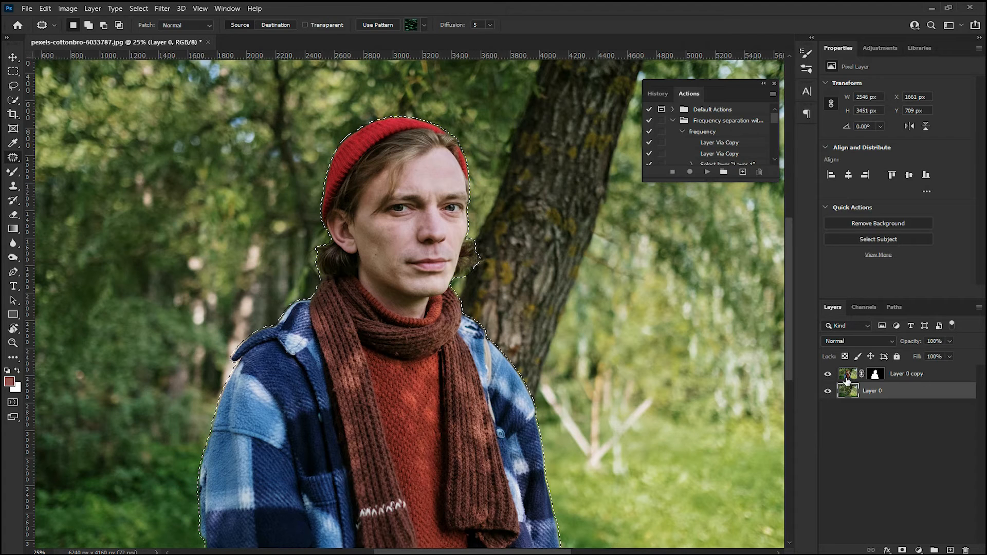
- Hide Layer 0 copy to check the filled background, and clear the selection
{"action": "left_click", "coordinate": [827, 376]}
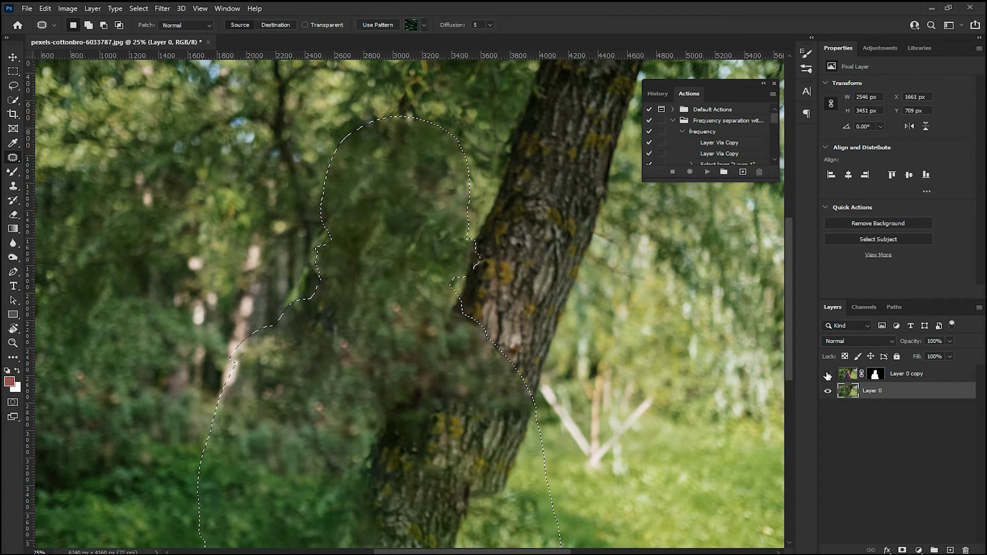
{"action": "key", "text": "ctrl+minus"}
{"action": "key", "text": "ctrl+minus"}
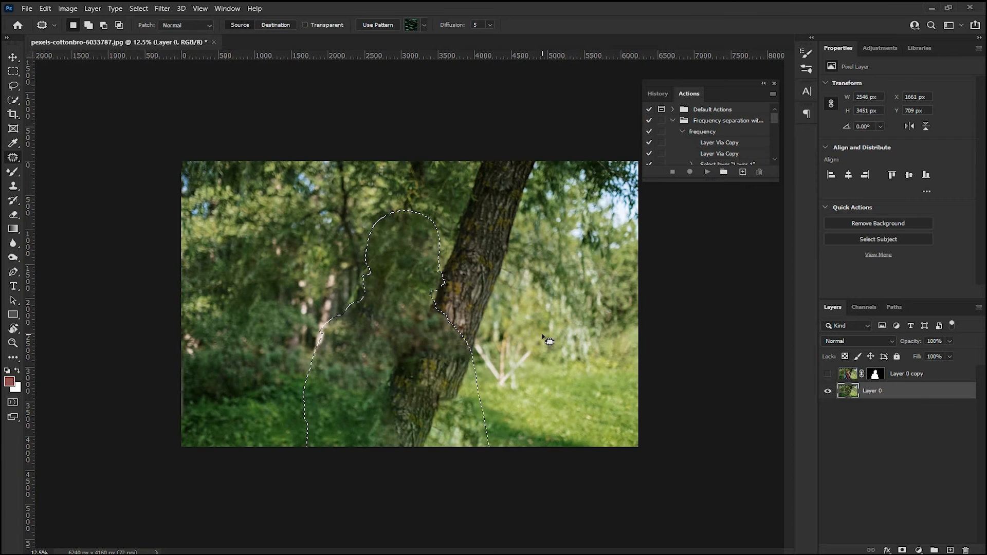
{"action": "key", "text": "ctrl+plus"}
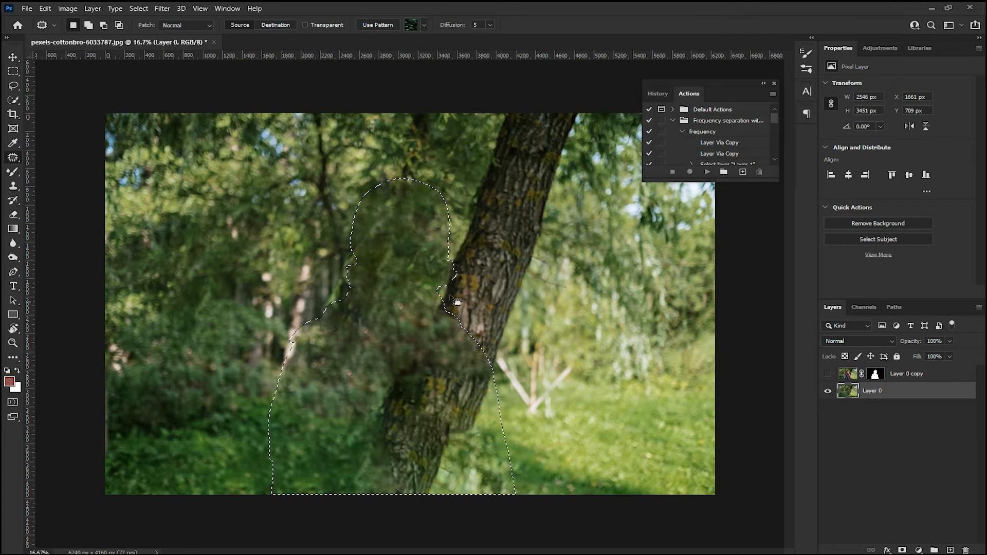
{"action": "key", "text": "ctrl+d"}
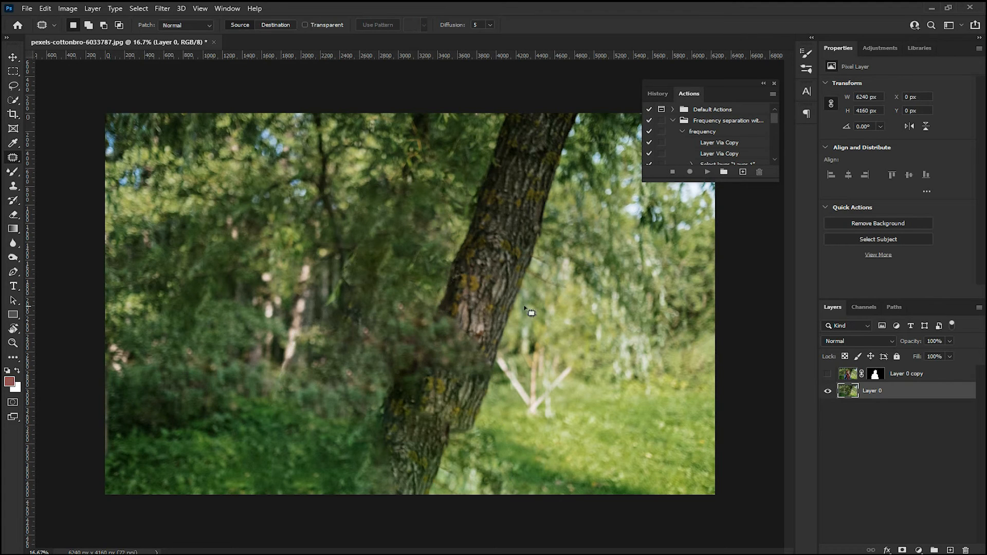
- Make Layer 0 copy visible again over the filled background
{"action": "key", "text": "ctrl+plus"}
{"action": "key", "text": "ctrl+minus"}
{"action": "left_click", "coordinate": [827, 375]}
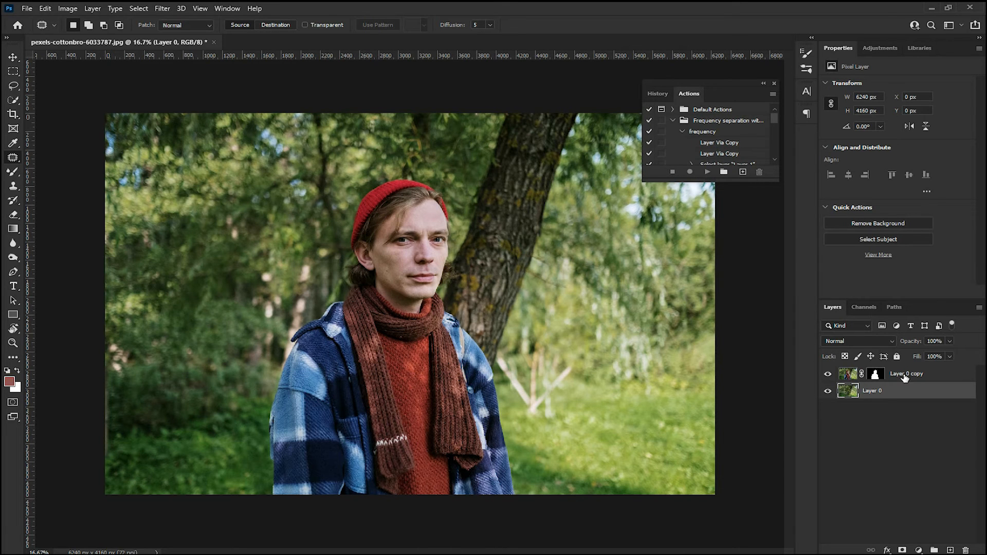
- Start a Spin Blur on Layer 0 and enlarge its circle around the man beyond the photo's upper and lower edges
{"action": "key", "text": "ctrl+plus"}
{"action": "key", "text": "ctrl+minus"}
{"action": "key", "text": "ctrl+plus"}
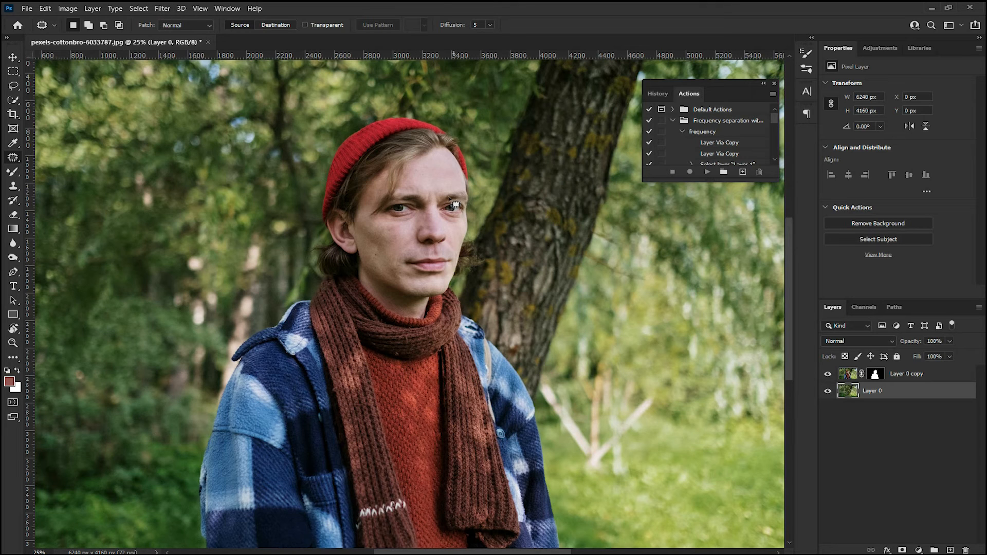
{"action": "left_click", "coordinate": [162, 8]}
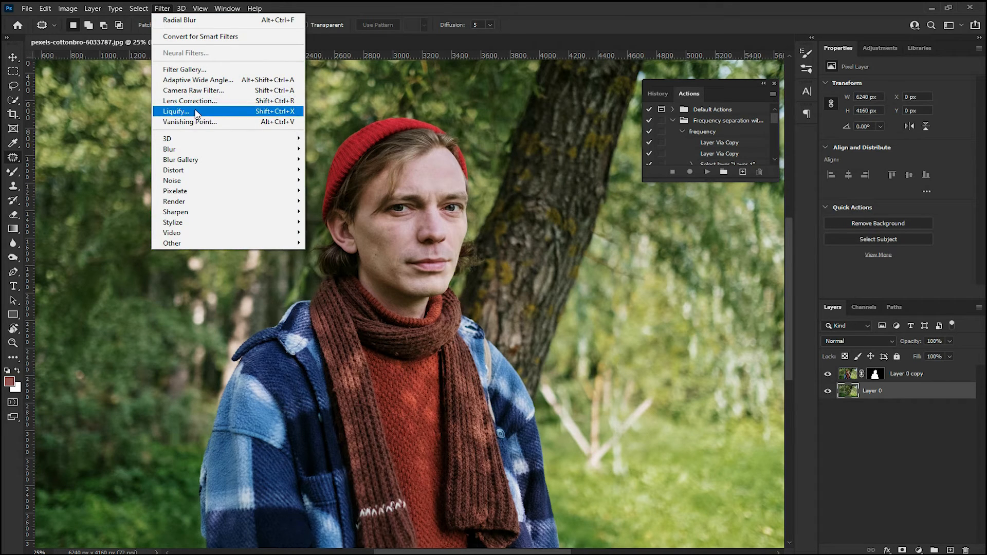
{"action": "mouse_move", "coordinate": [182, 163]}
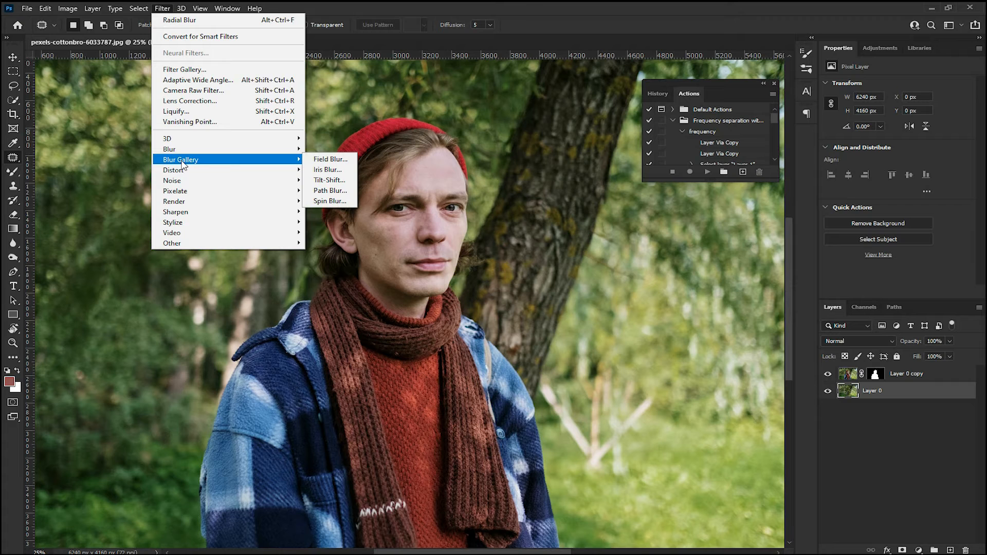
{"action": "left_click", "coordinate": [330, 201]}
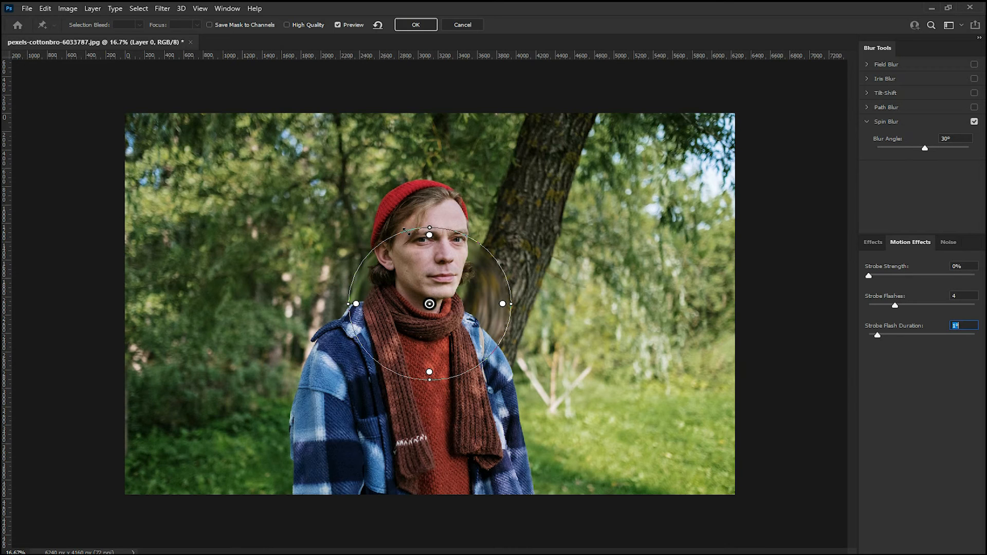
{"action": "left_click_drag", "start_coordinate": [406, 231], "coordinate": [310, 89]}
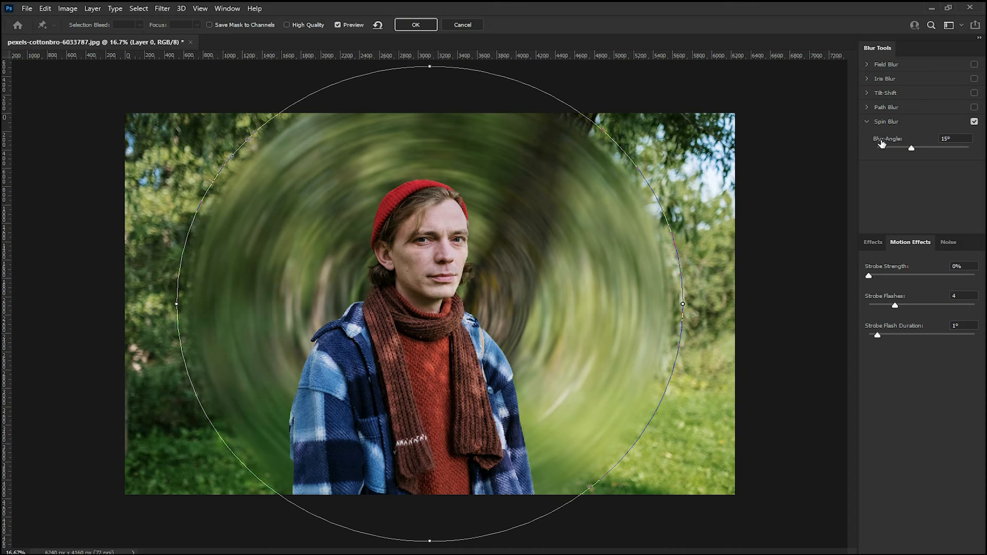
- Set the Spin Blur angle to 6° and apply the blur to the background layer
{"action": "left_click_drag", "start_coordinate": [912, 149], "coordinate": [877, 150]}
{"action": "type", "text": "6"}
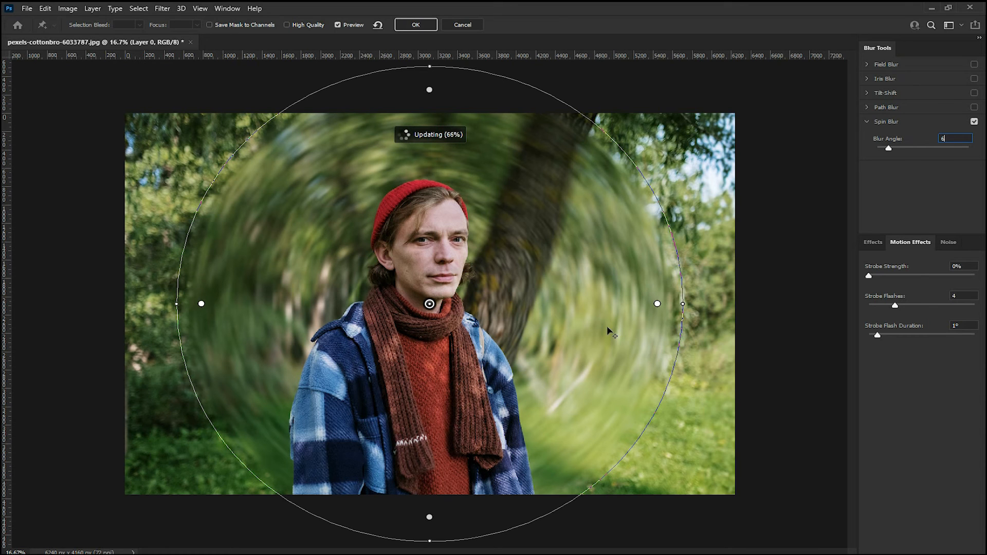
{"action": "key", "text": "ctrl+plus"}
{"action": "key", "text": "ctrl+minus"}
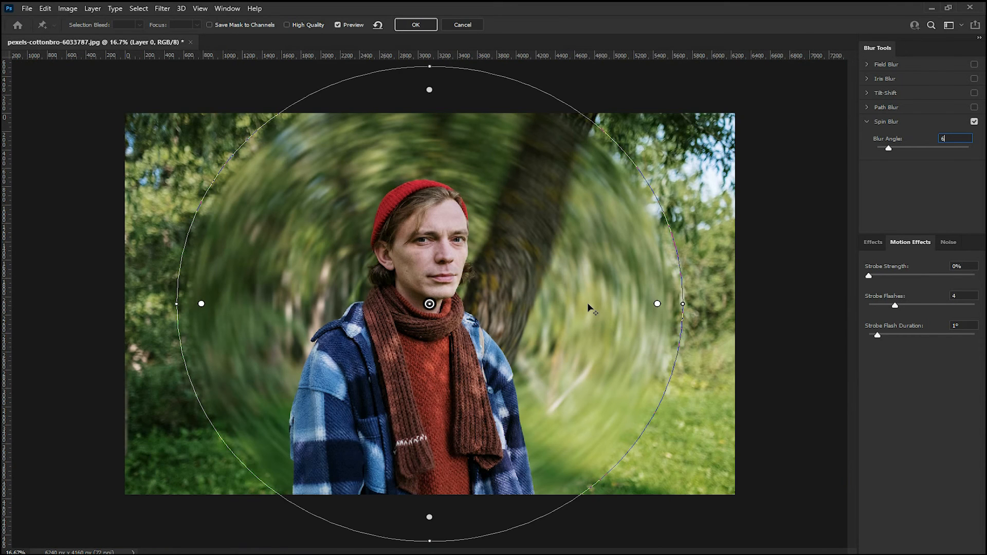
{"action": "key", "text": "ctrl+minus"}
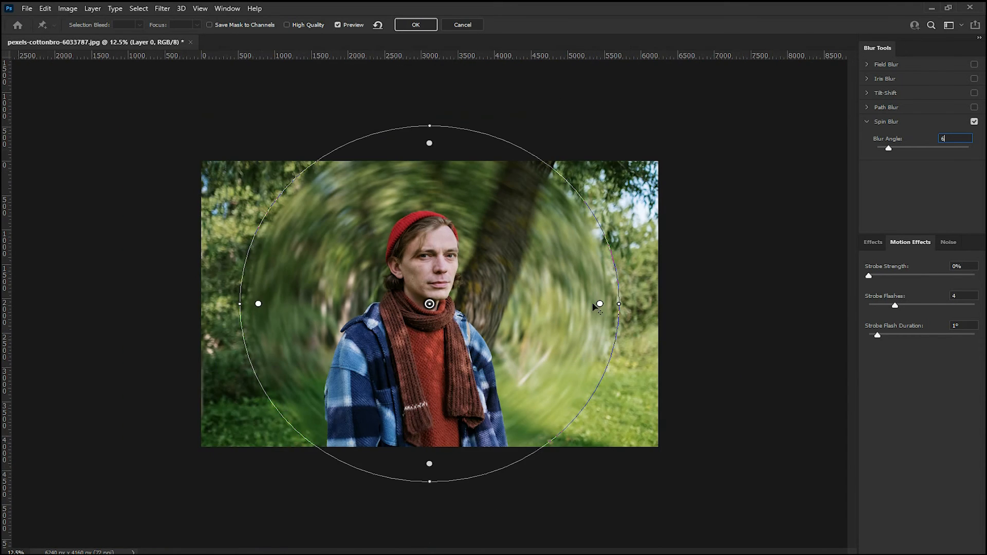
{"action": "left_click", "coordinate": [415, 26]}
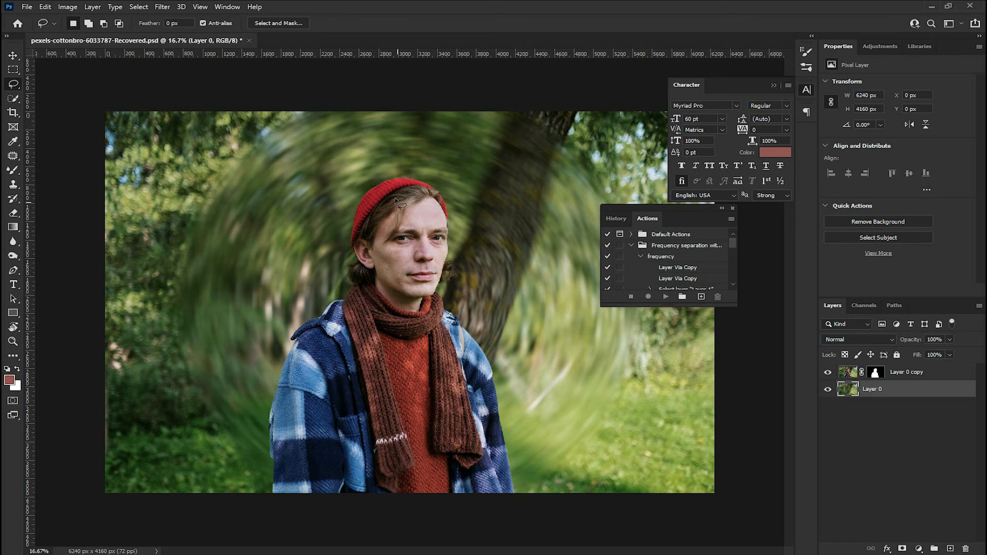
{"action": "key", "text": "ctrl+plus"}
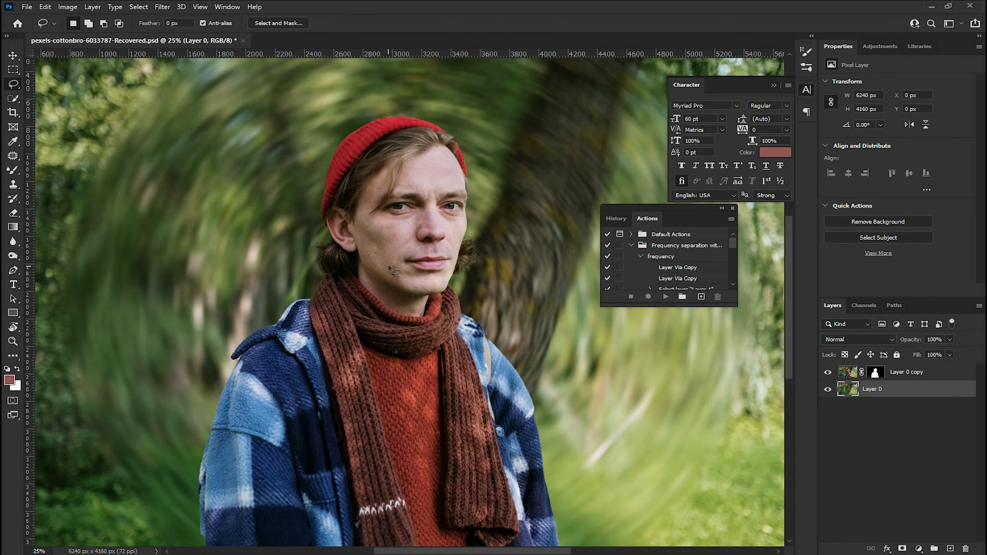
- Add a Hue/Saturation adjustment layer directly above Layer 0, with Hue set to -42 and Saturation to -18
{"action": "key", "text": "ctrl+minus"}
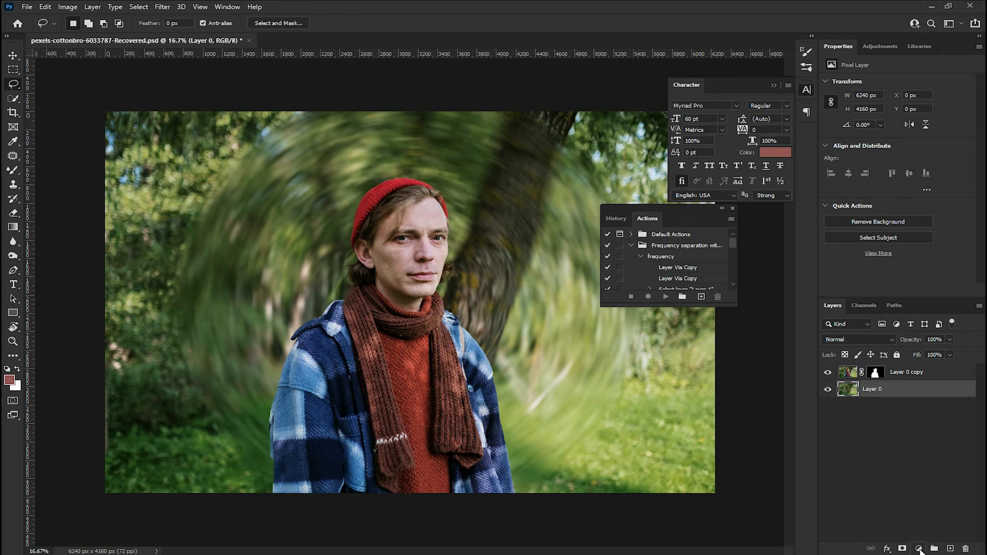
{"action": "left_click", "coordinate": [919, 549]}
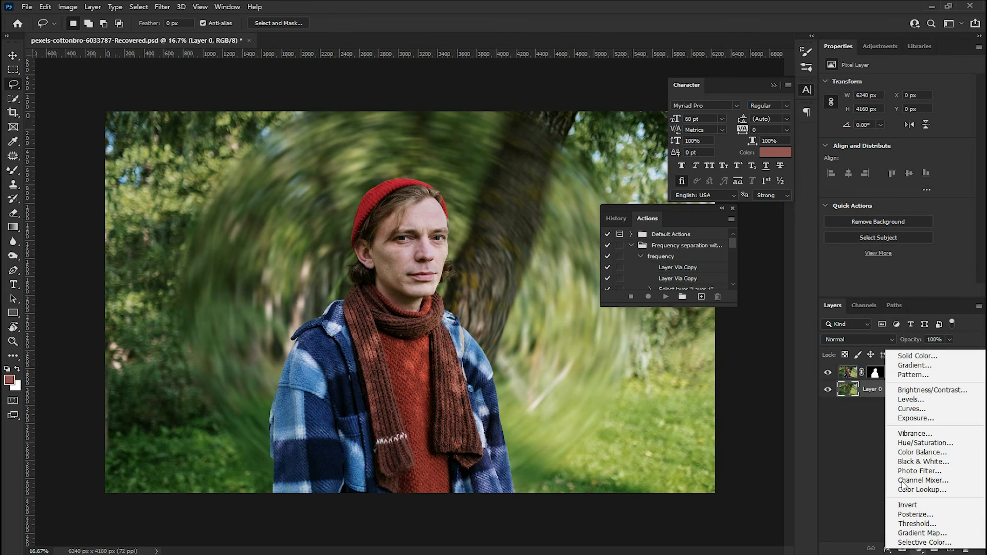
{"action": "left_click", "coordinate": [906, 444]}
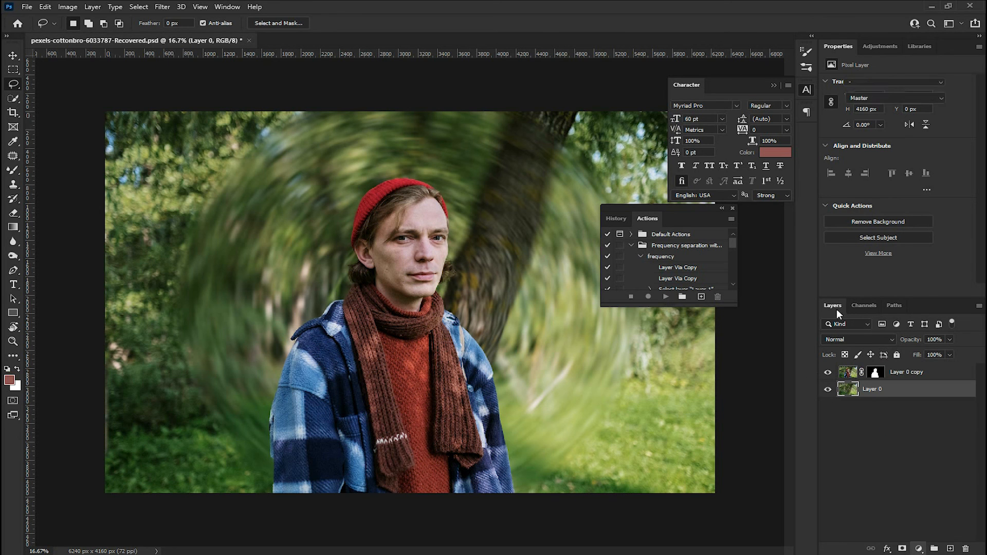
{"action": "left_click_drag", "start_coordinate": [897, 125], "coordinate": [873, 129]}
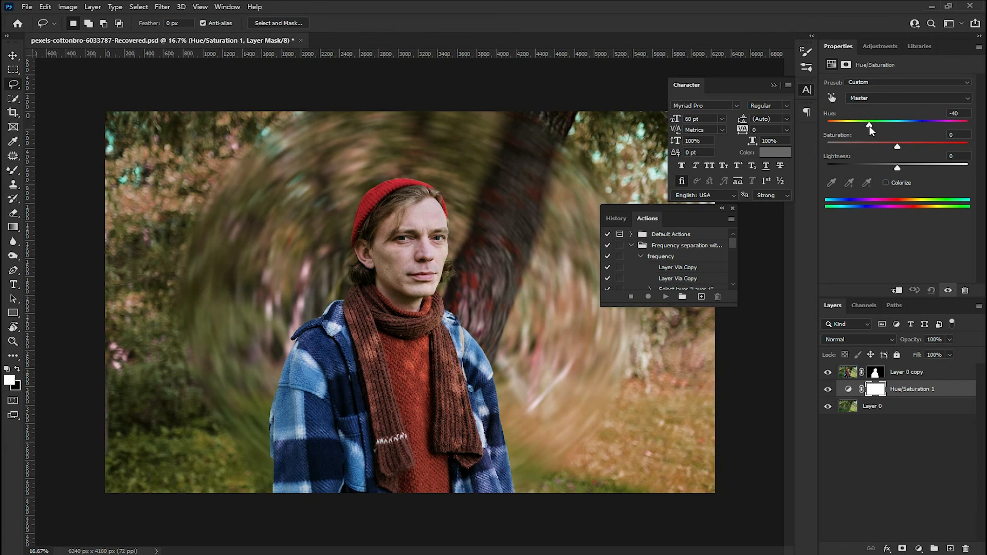
{"action": "left_click_drag", "start_coordinate": [868, 126], "coordinate": [884, 148]}
{"action": "key", "text": "ctrl+plus"}
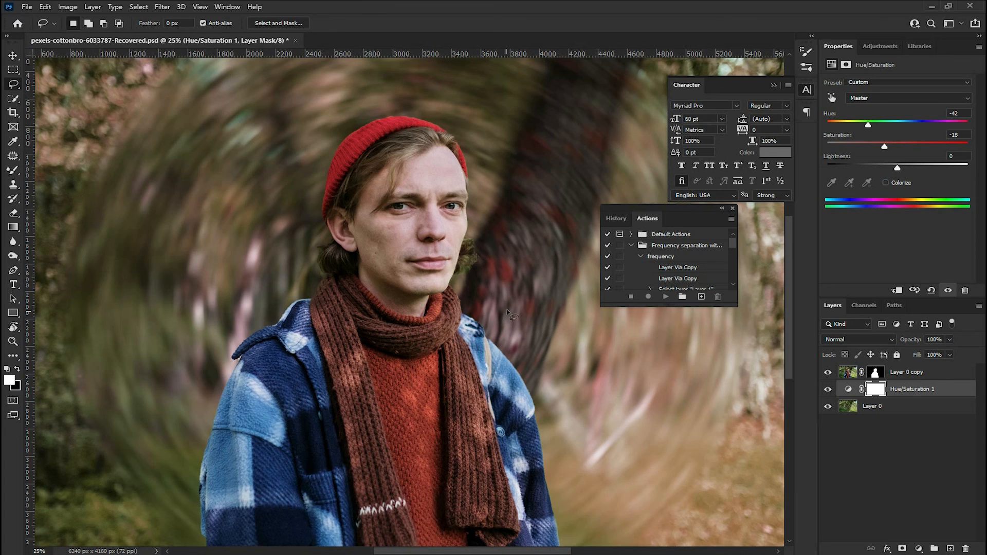
{"action": "key", "text": "ctrl+minus"}
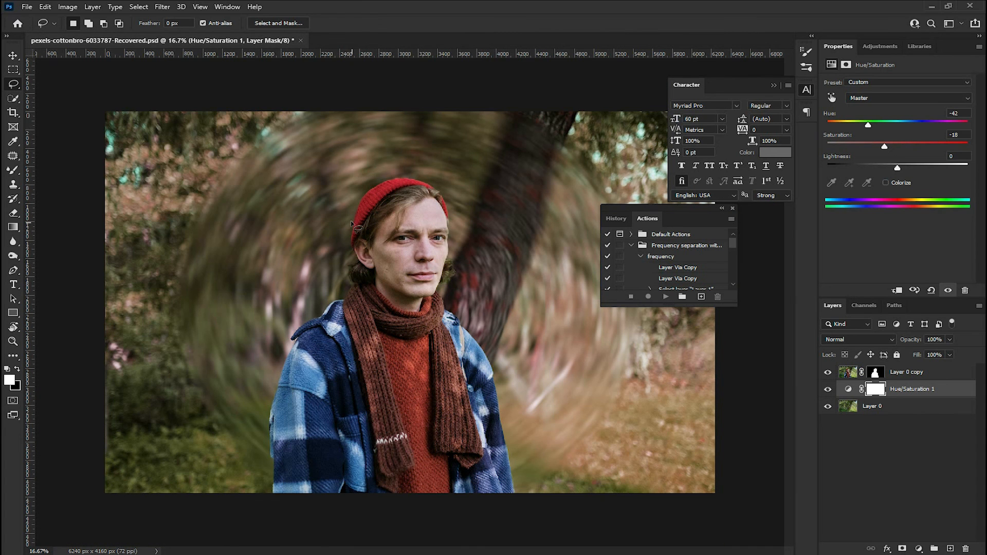
{"action": "key", "text": "ctrl+plus"}
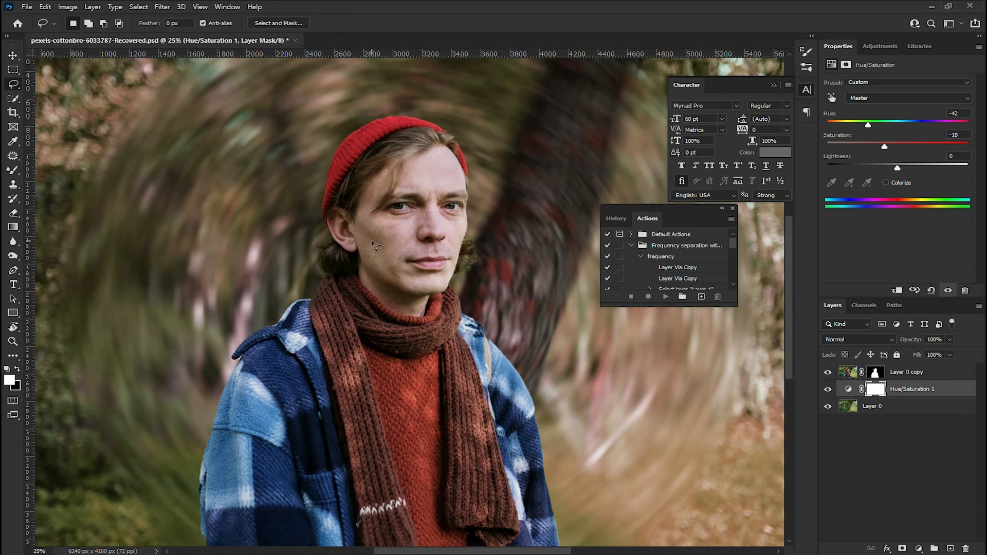